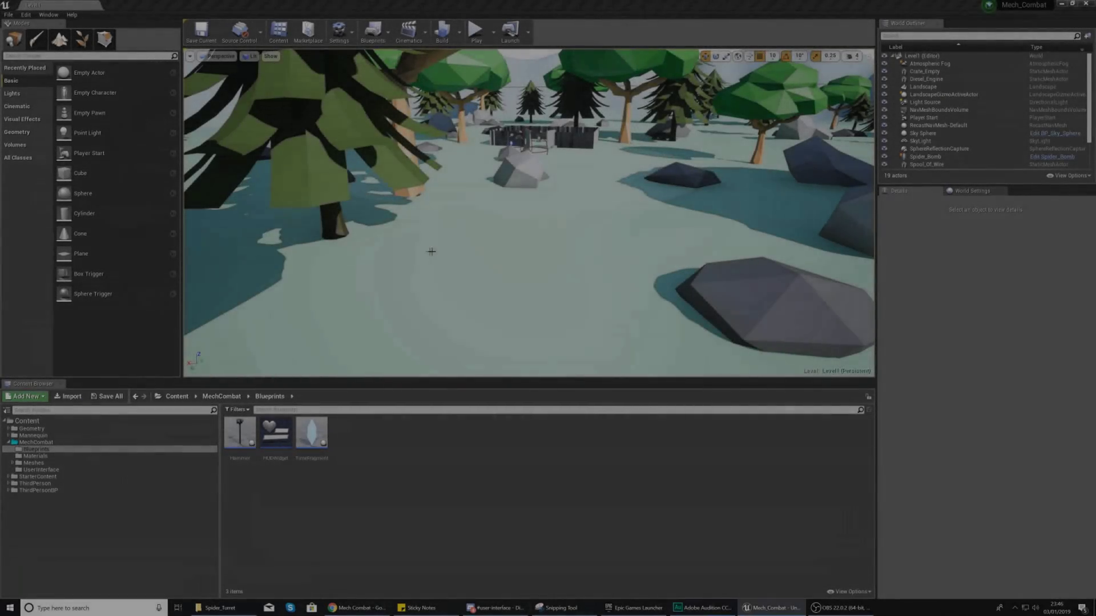
Examine the spider bomb robot in the level from close up.
right_drag(431, 251, 424, 223)
key(w)
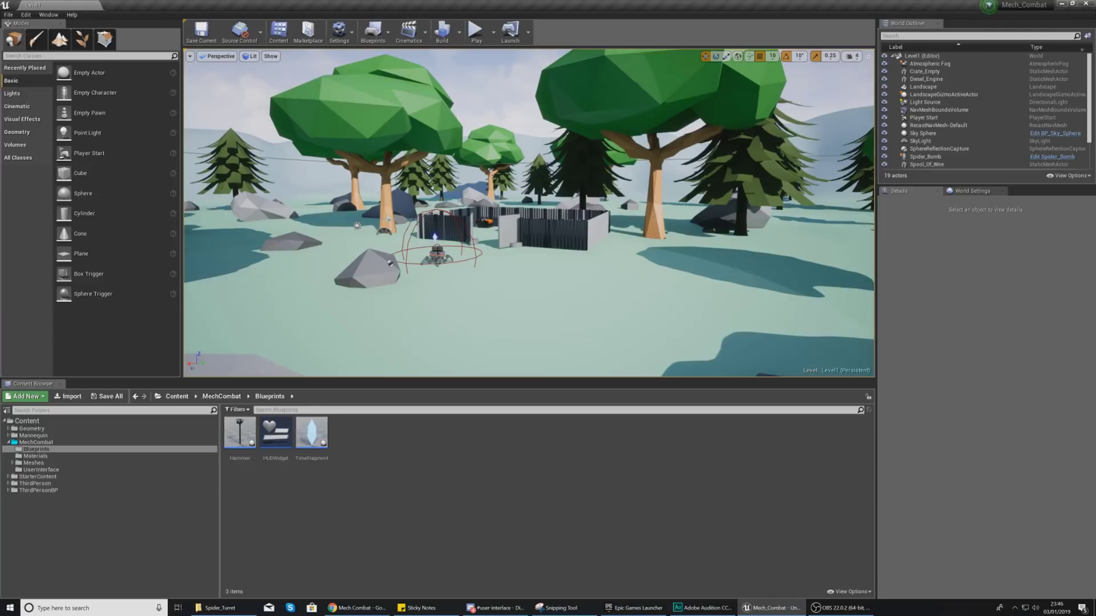
right_drag(608, 328, 557, 342)
key(w)
right_drag(433, 252, 419, 251)
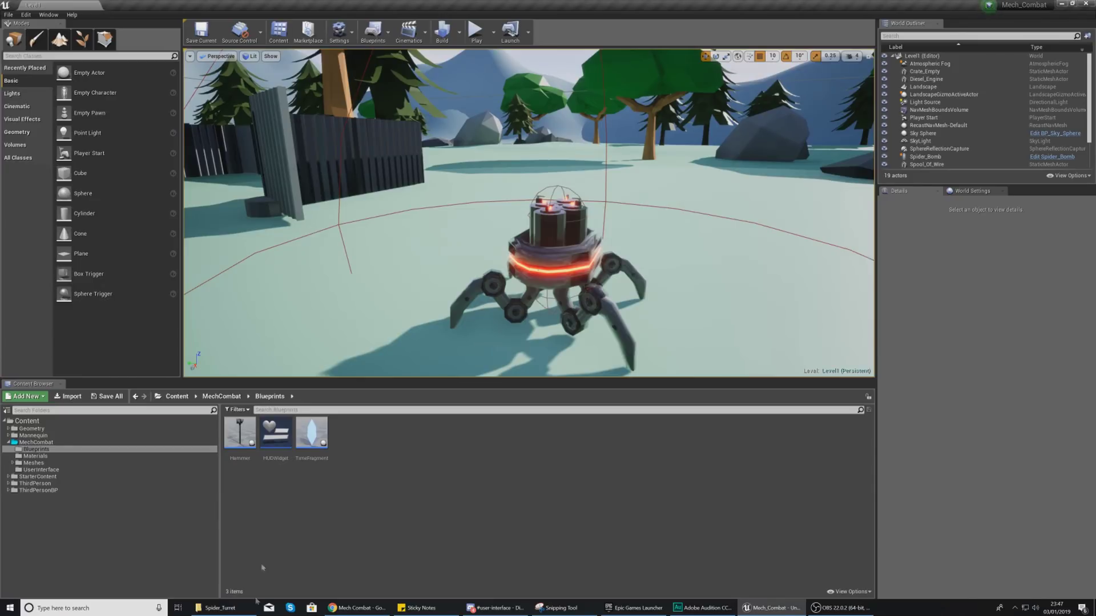
Switch to File Explorer and review the mesh and animation files in the Spider_Turret folder.
drag(0, 99, 339, 3)
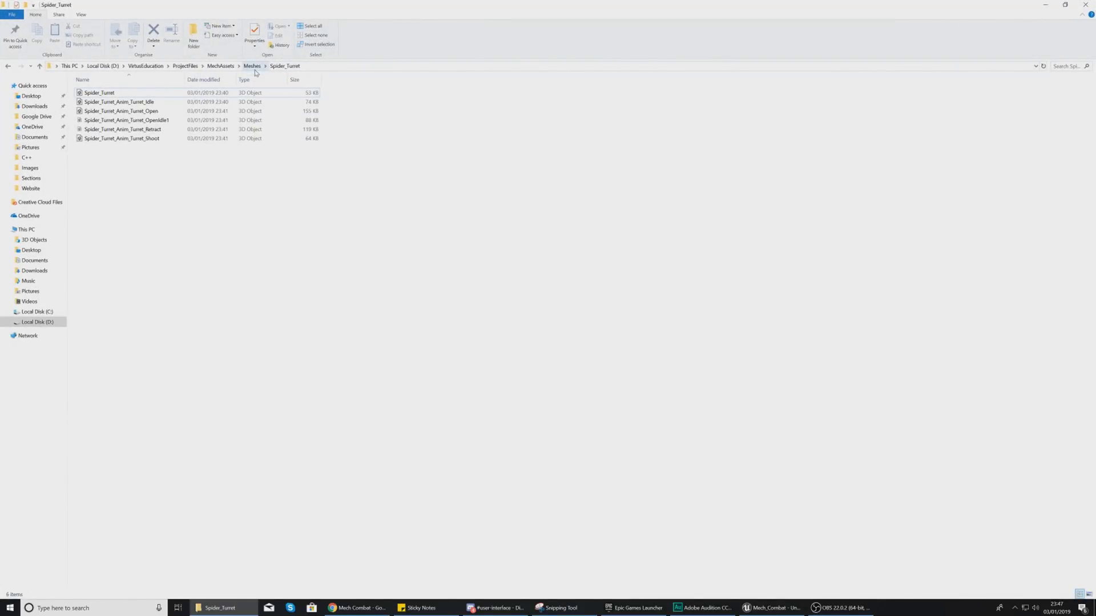
click(229, 93)
drag(198, 166, 201, 103)
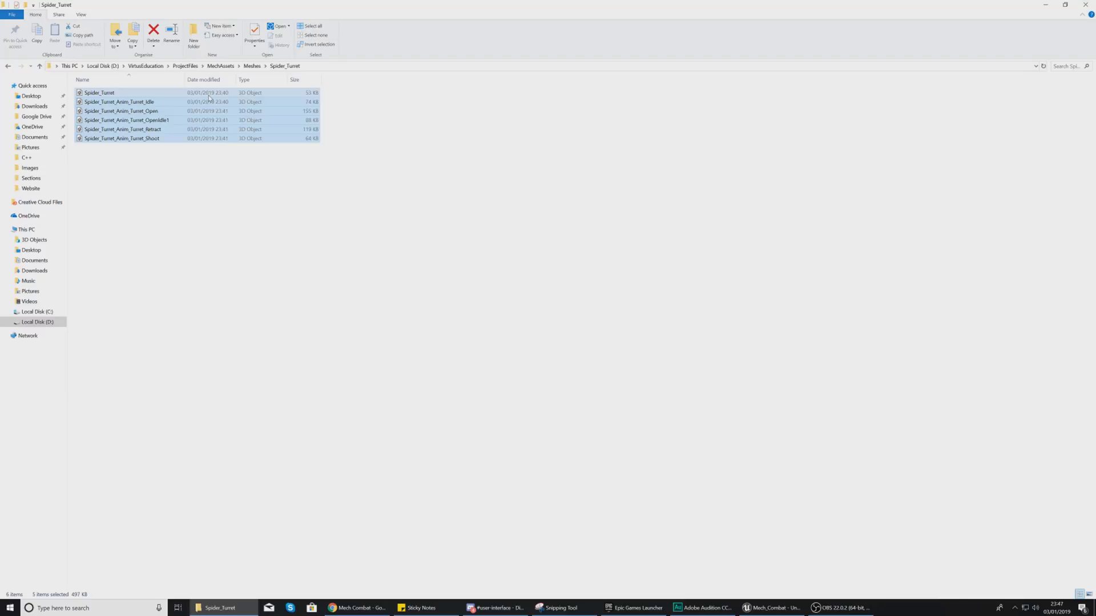
click(209, 94)
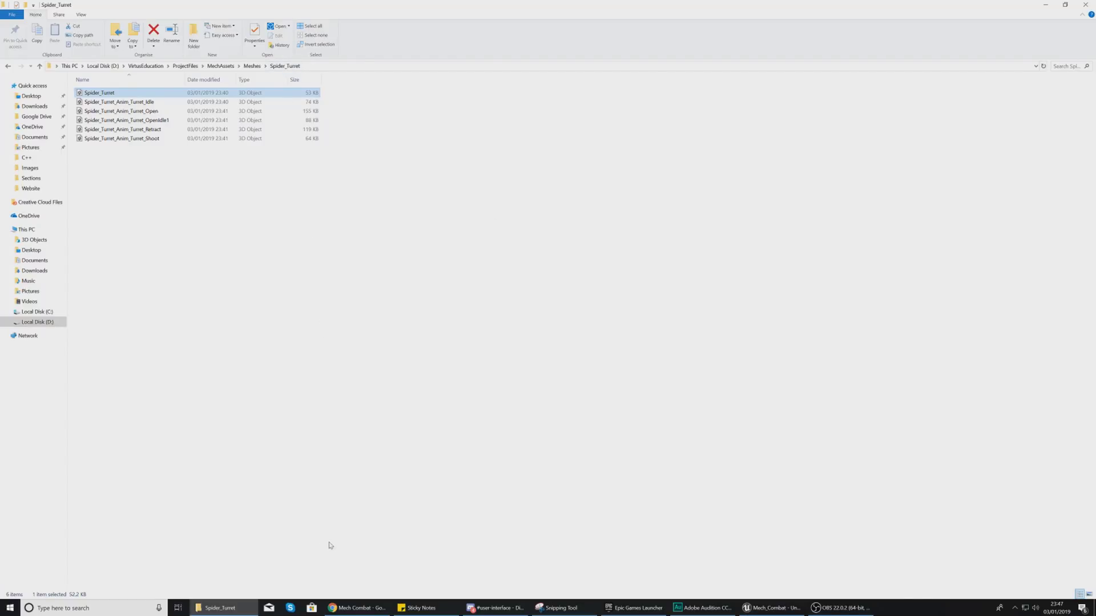
Switch to Unreal Editor, create a folder named AI_Spider_Turret inside MechCombat's Meshes folder, and open it.
click(748, 605)
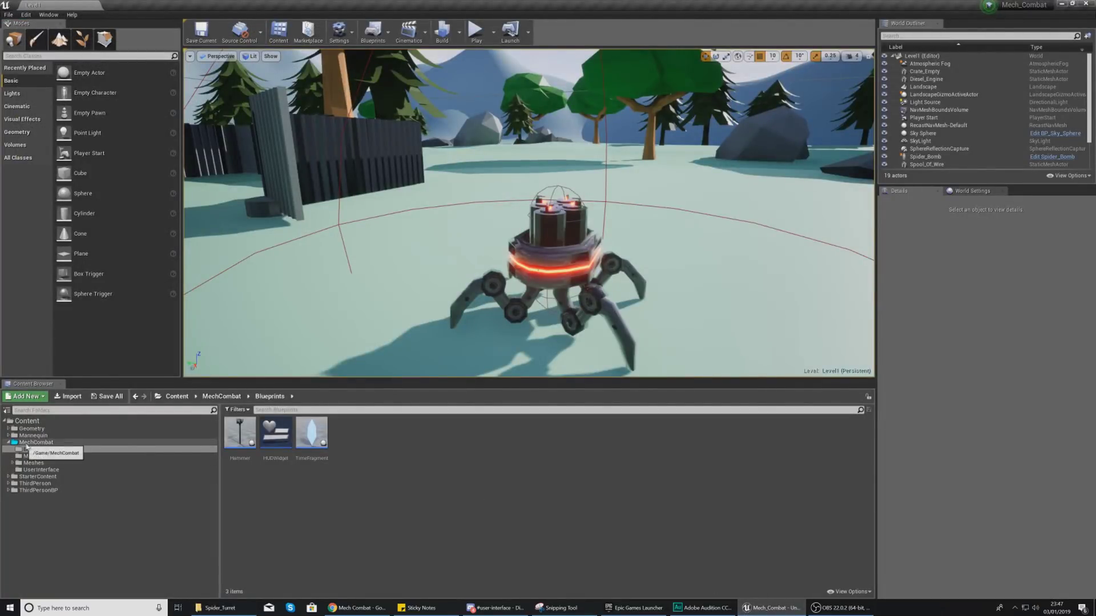
click(34, 463)
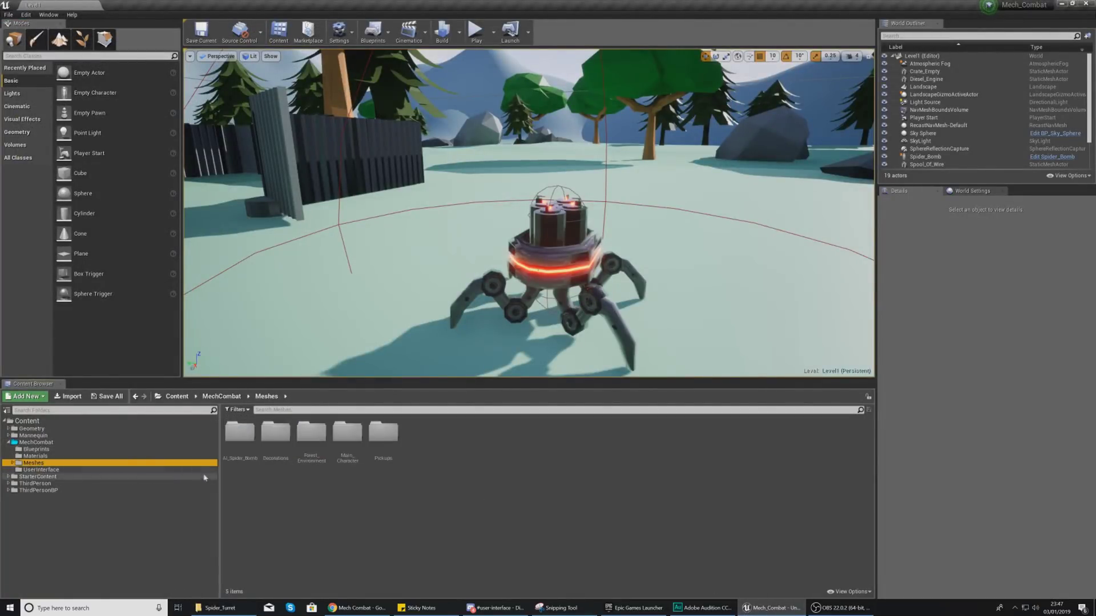
right_click(260, 481)
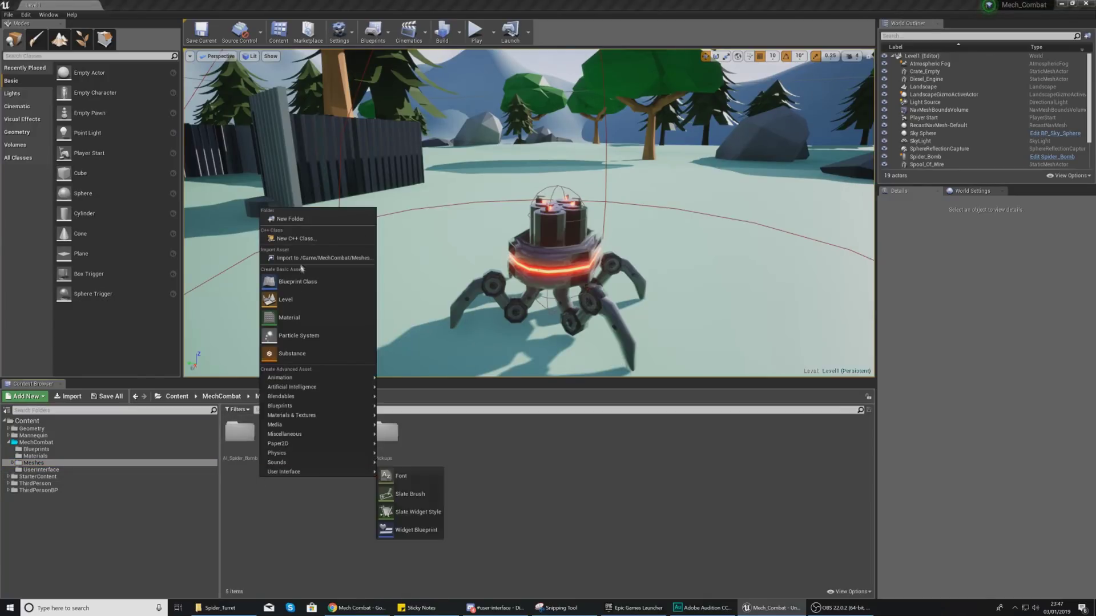
click(296, 222)
text(A)
text(I_Spider_Tur)
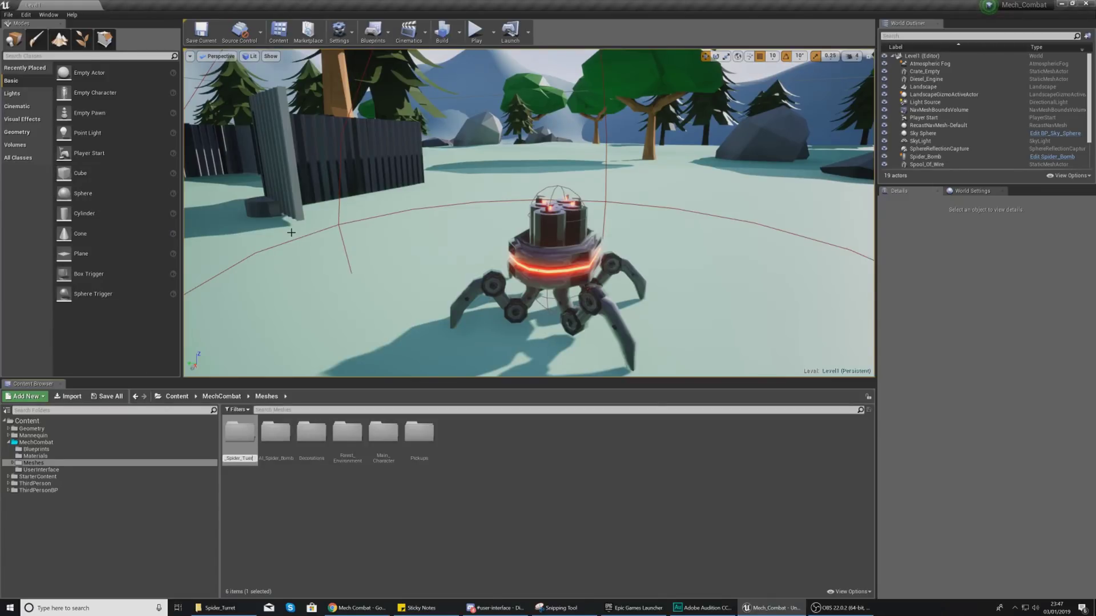
text(ret)
key(Return)
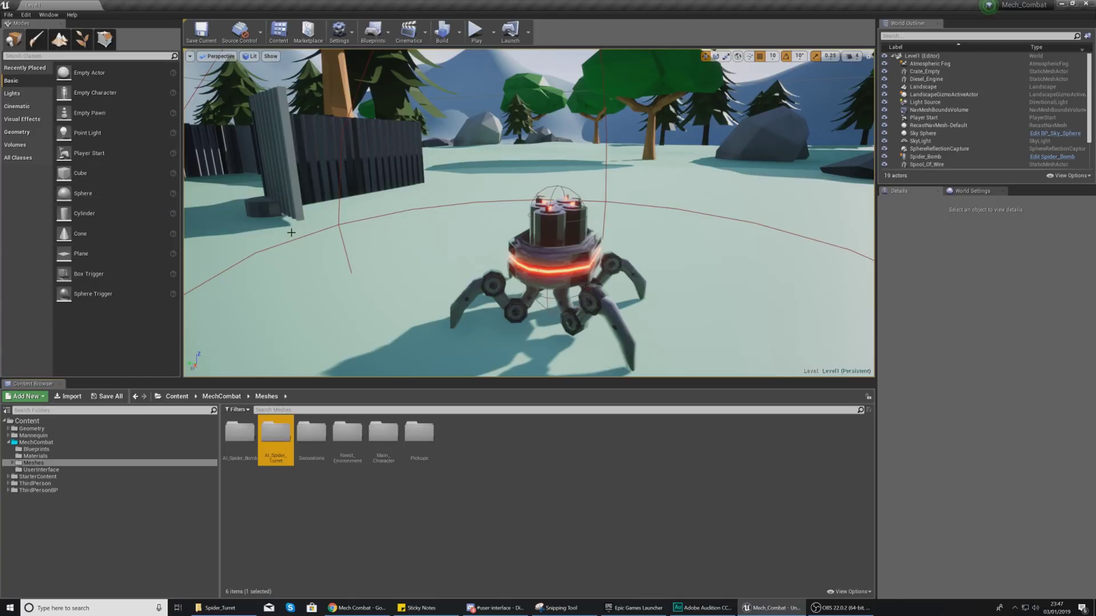
key(Return)
Import the Spider_Turret file from File Explorer into AI_Spider_Turret as a skeletal mesh, with Import Mesh enabled and no existing skeleton assigned.
click(220, 608)
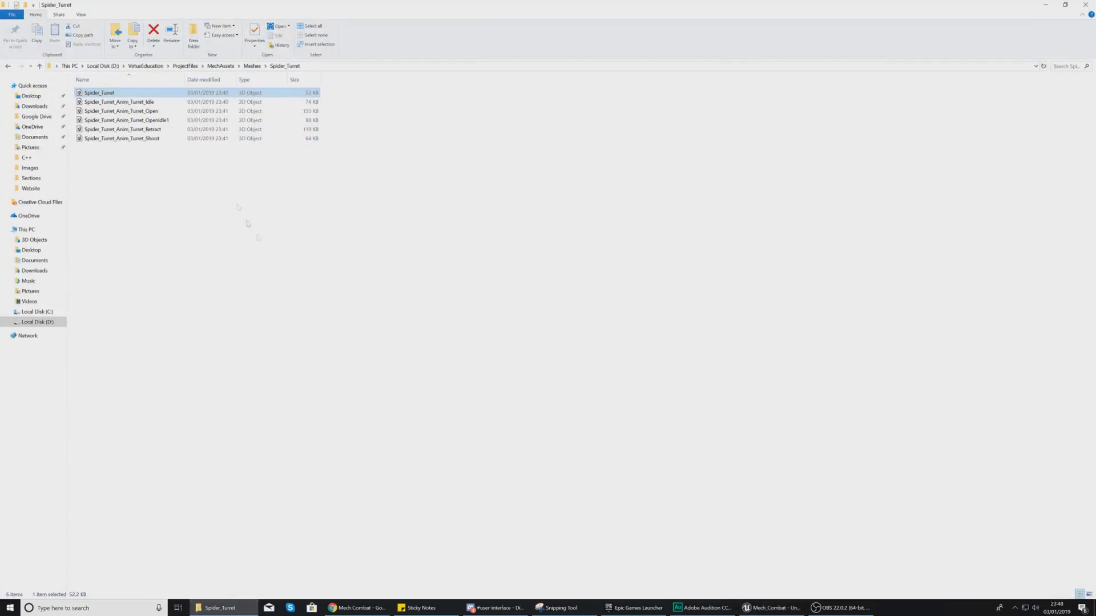
drag(205, 5, 502, 113)
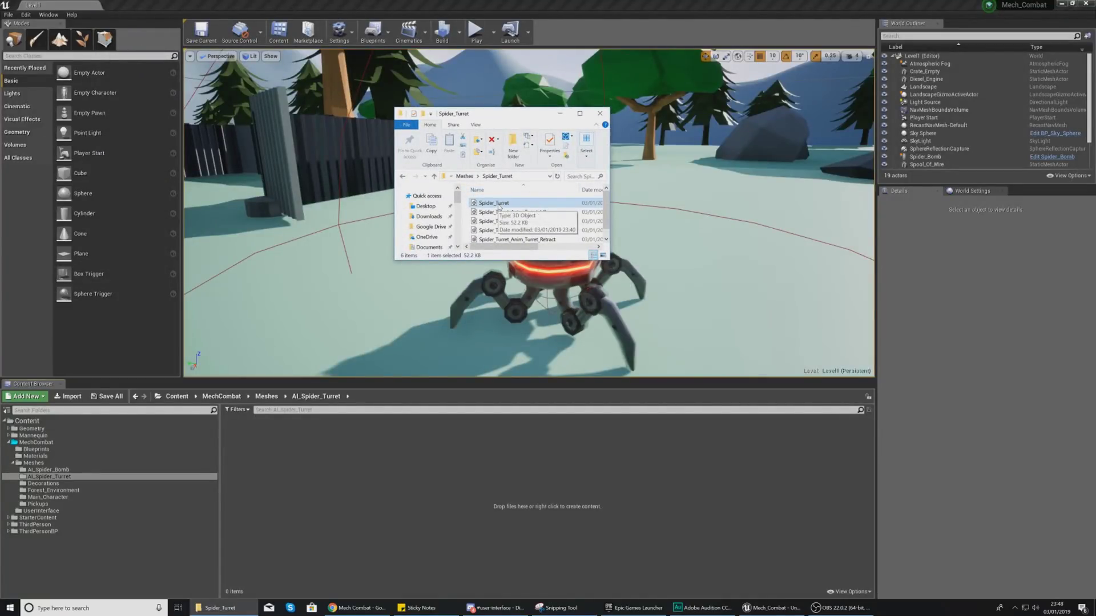
drag(496, 203, 342, 443)
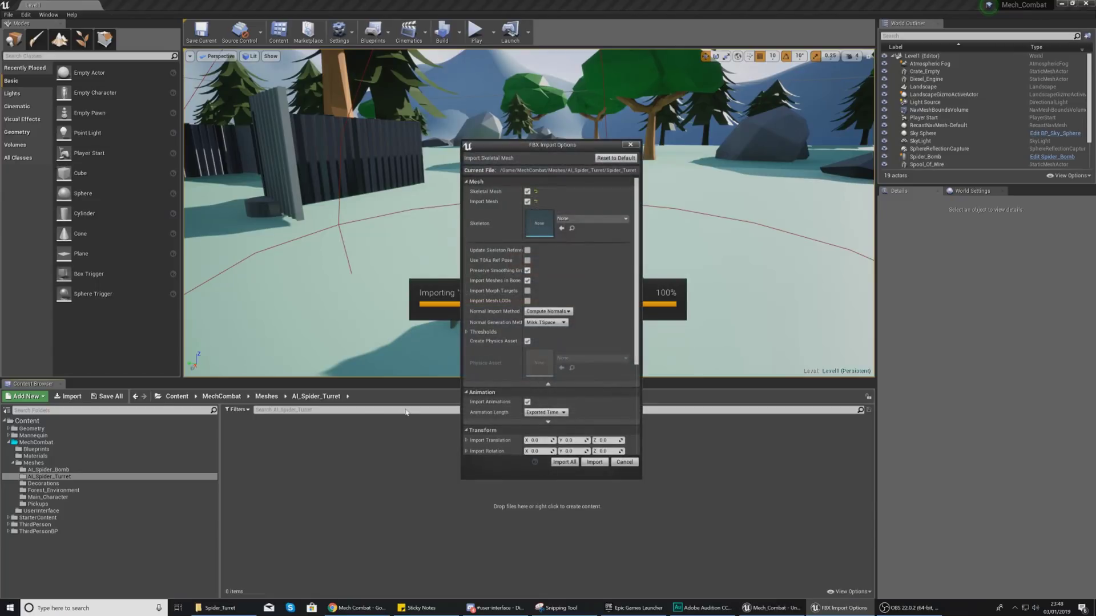
click(576, 221)
click(576, 221)
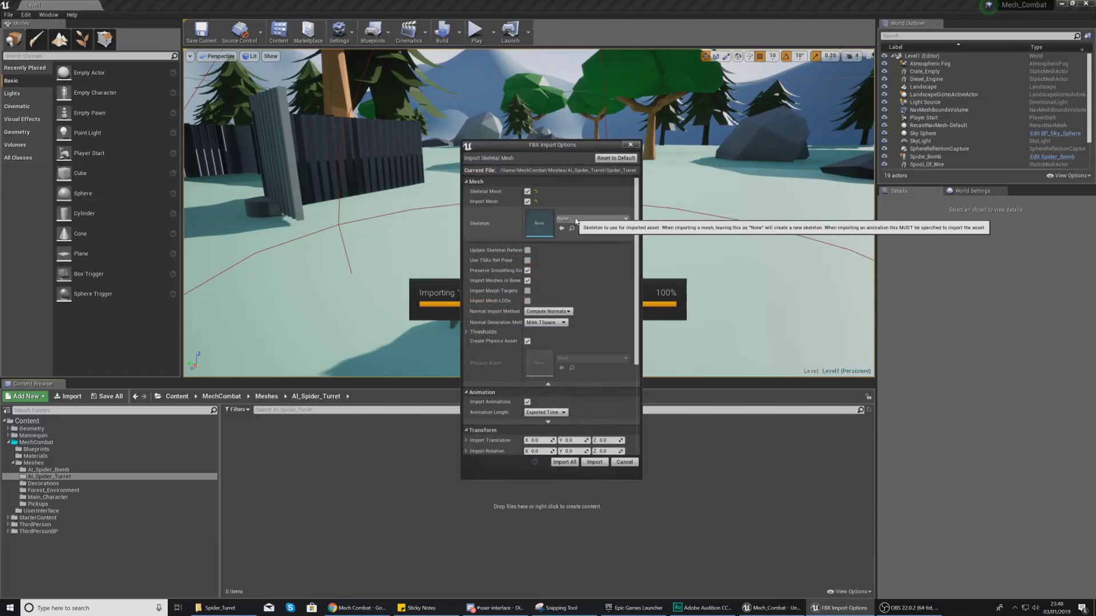
scroll(557, 245, down, 5)
scroll(558, 247, up, 5)
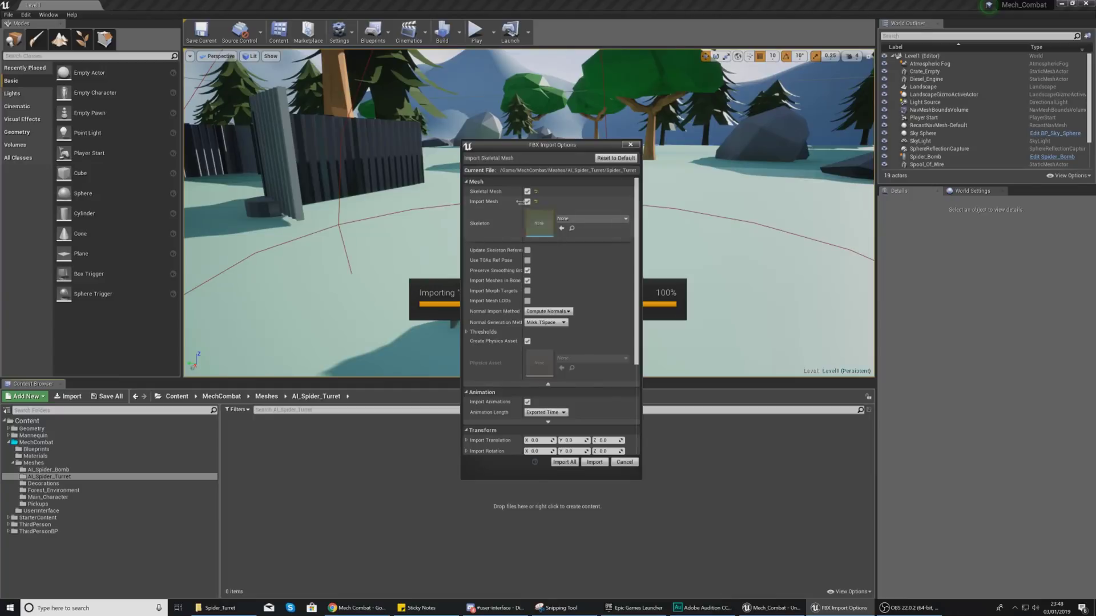
click(527, 201)
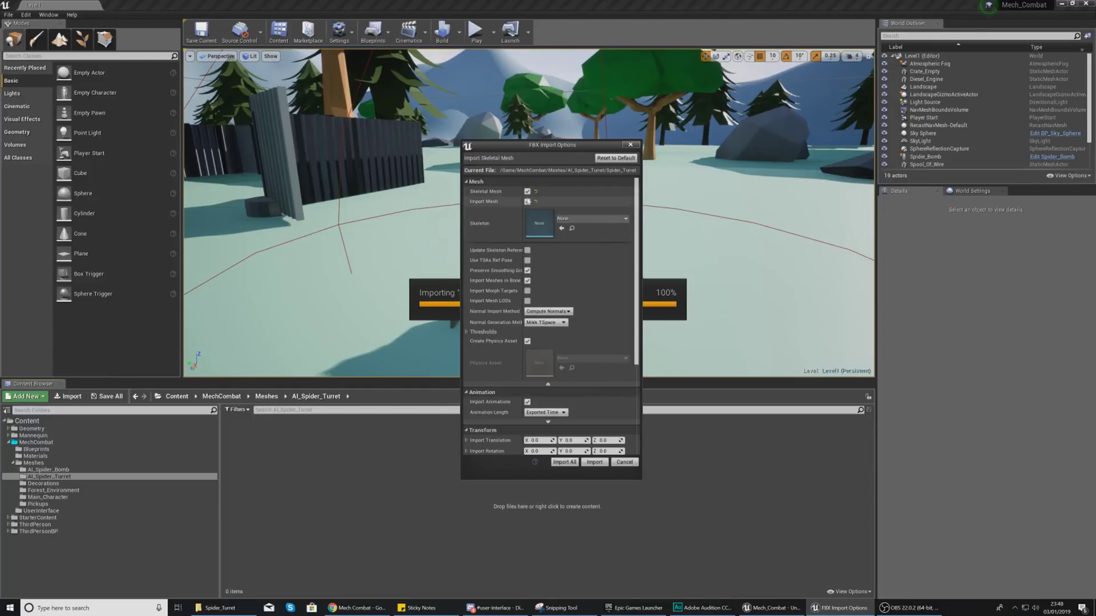
click(590, 463)
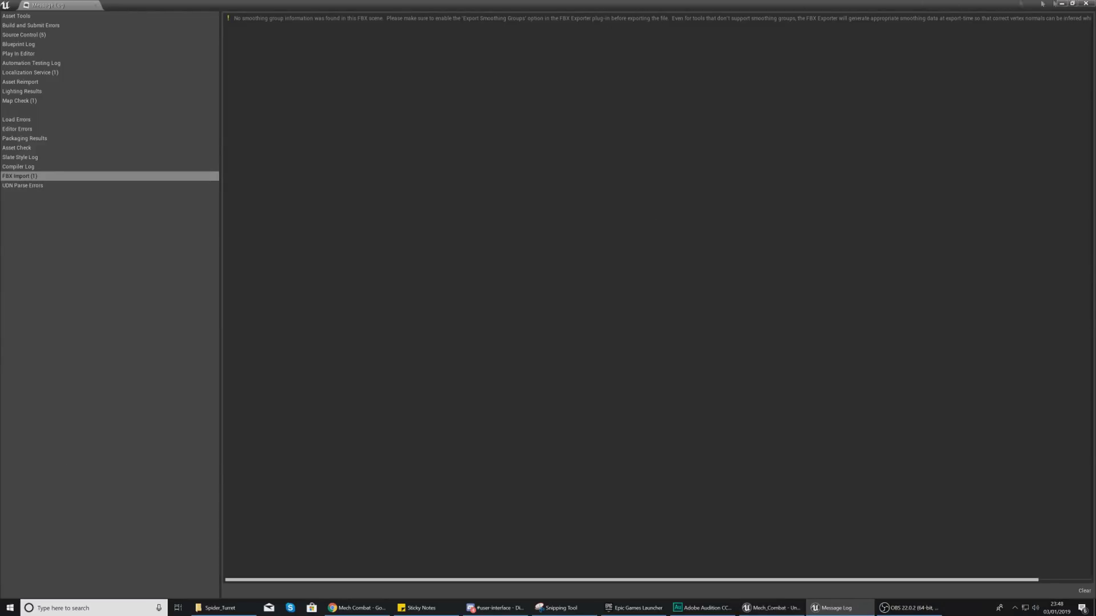
click(1085, 3)
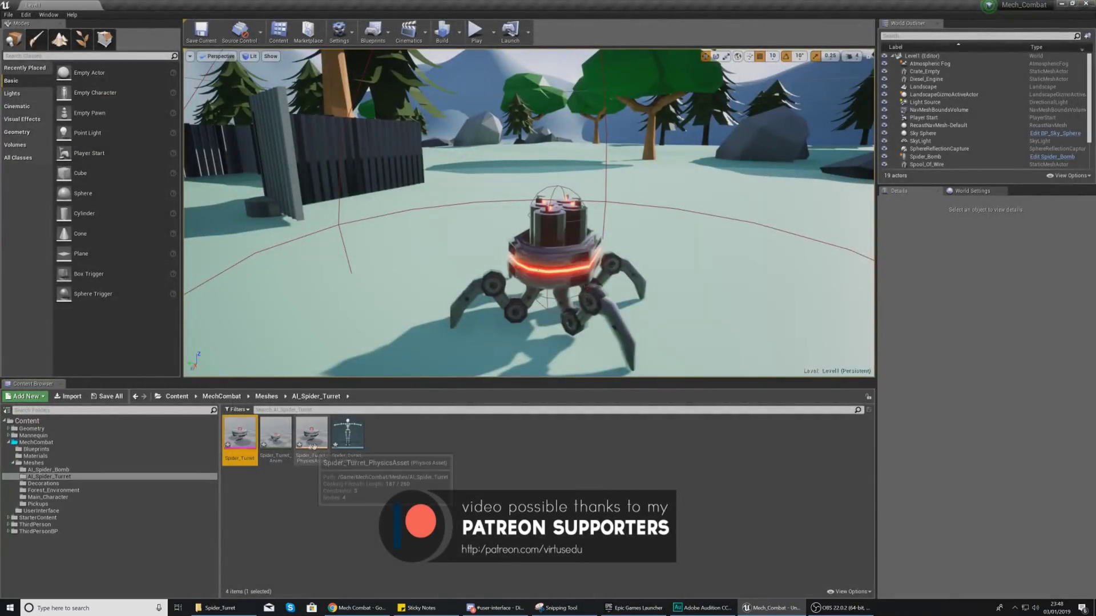
Inspect the imported Spider_Turret skeletal mesh and its material slot in the mesh editor, and close it.
double_click(250, 444)
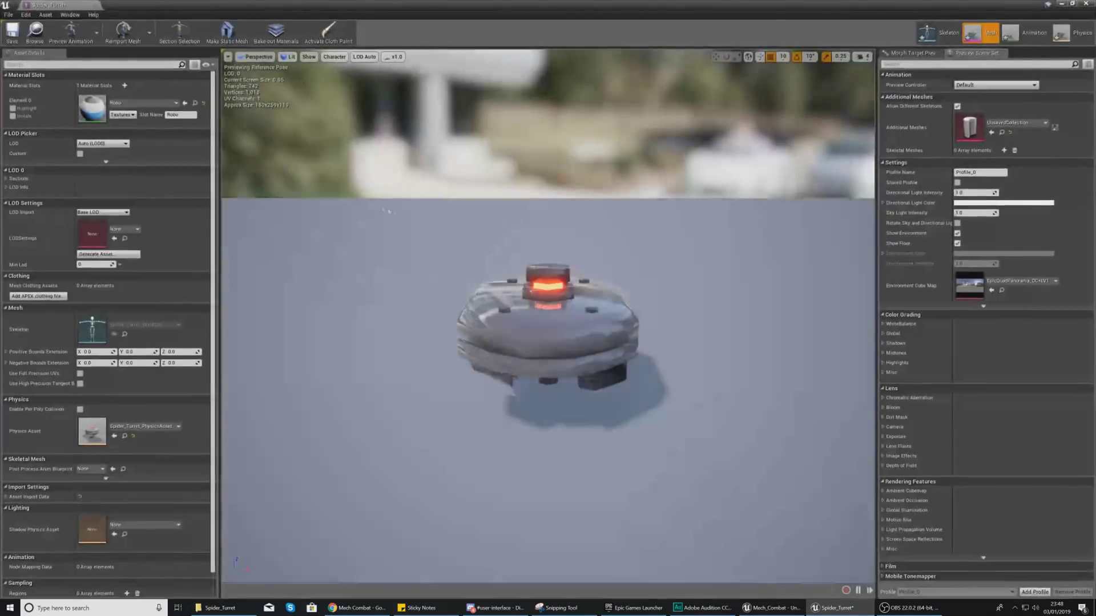
right_drag(548, 319, 514, 320)
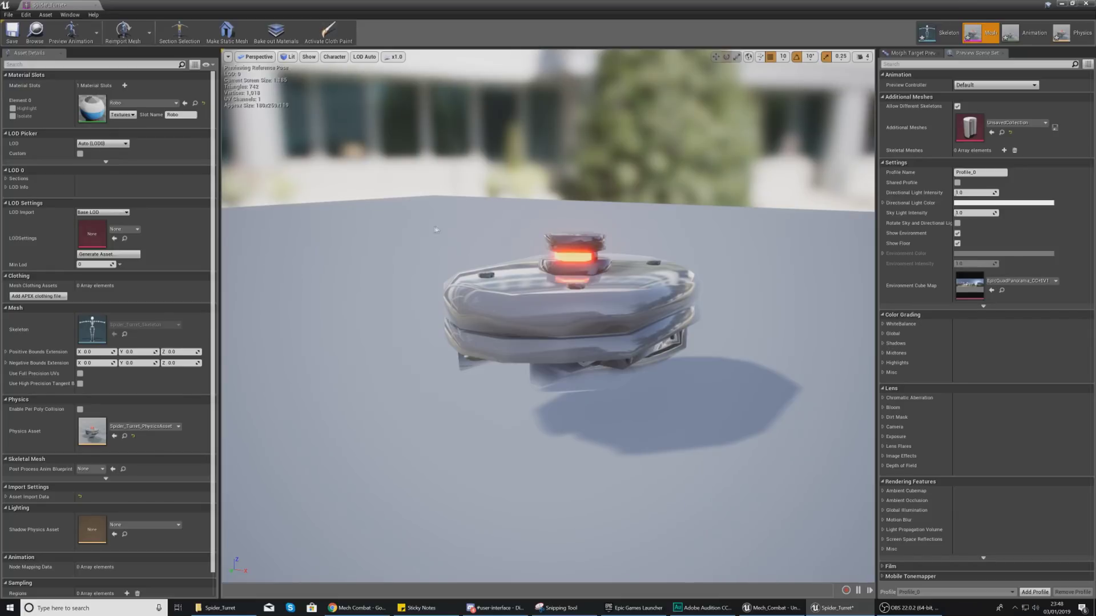
click(141, 103)
click(137, 103)
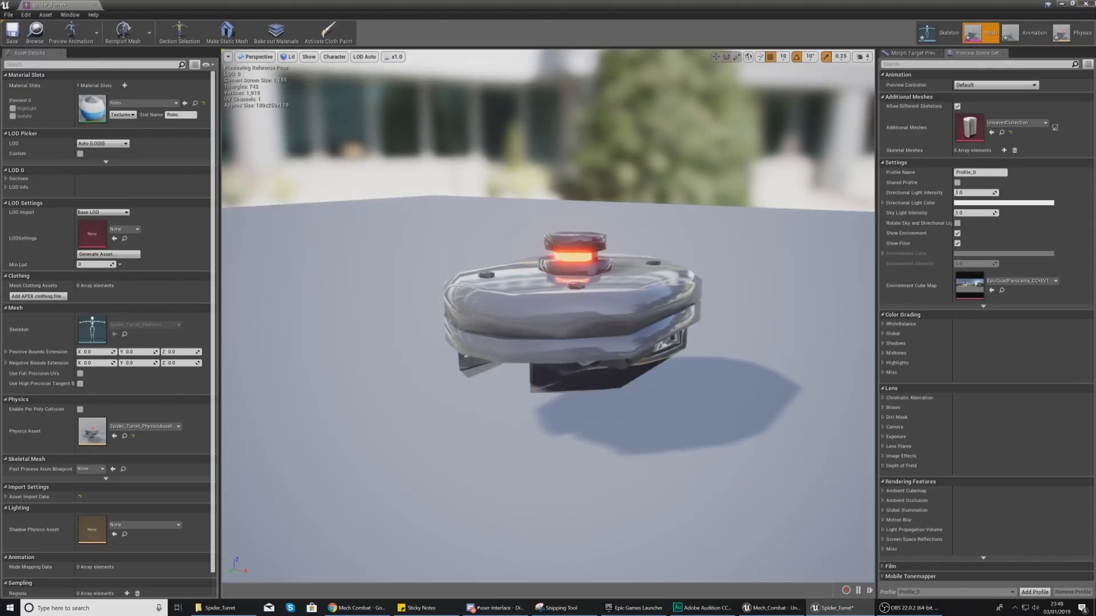
click(1086, 4)
click(365, 491)
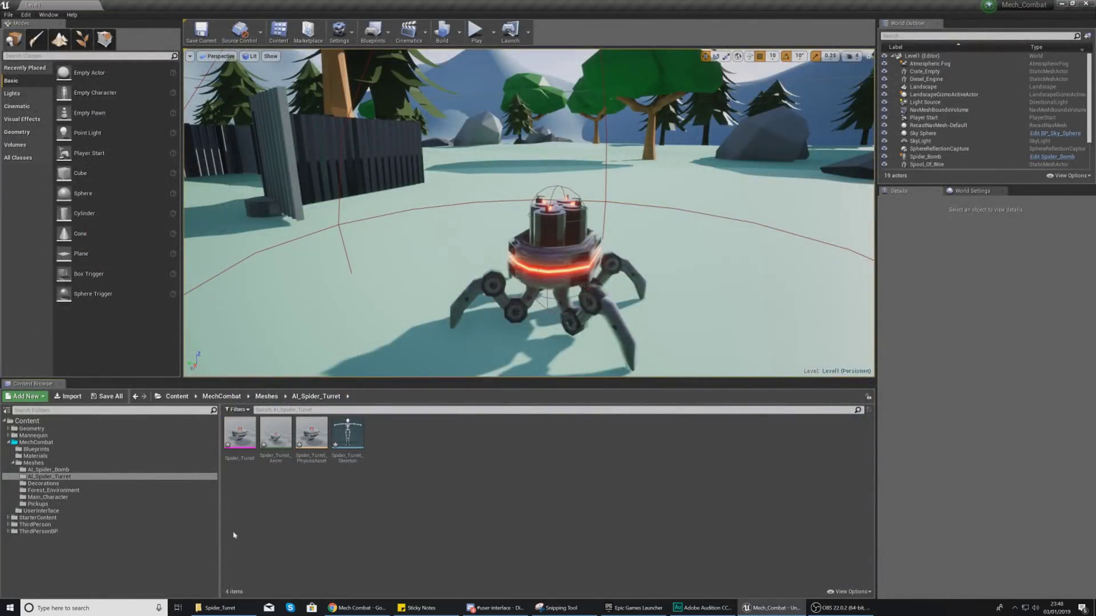
Start importing the five Spider_Turret animation files, Idle, Open, OpenIdle1, Retract and Shoot, from File Explorer into the AI_Spider_Turret folder.
click(220, 608)
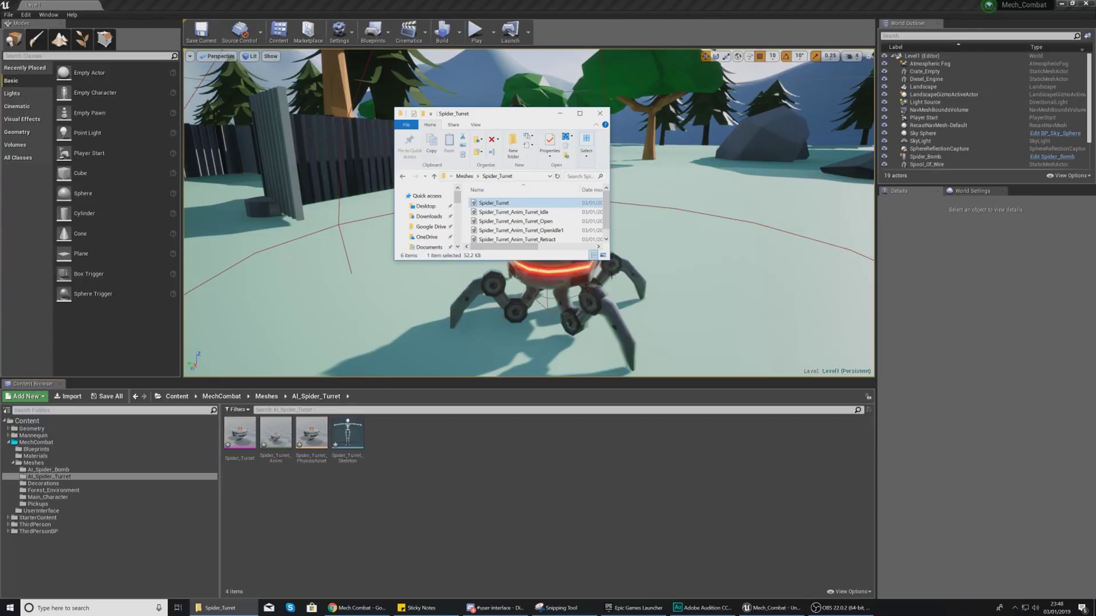
drag(608, 263, 809, 339)
drag(700, 307, 398, 444)
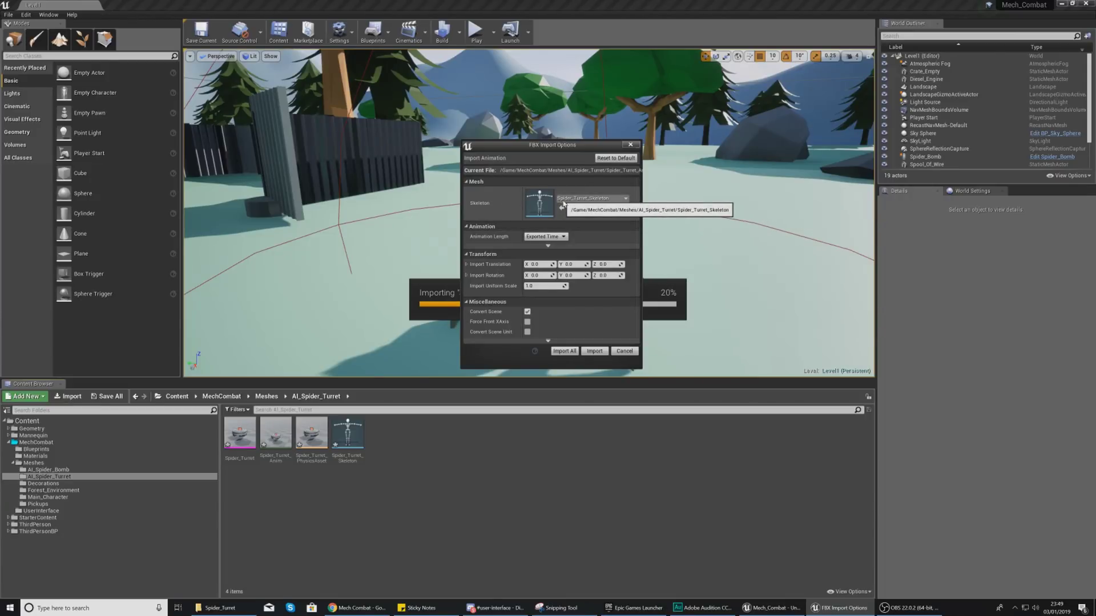
Assign Spider_Turret_Skeleton as the skeleton and import all of the turret animations.
click(571, 200)
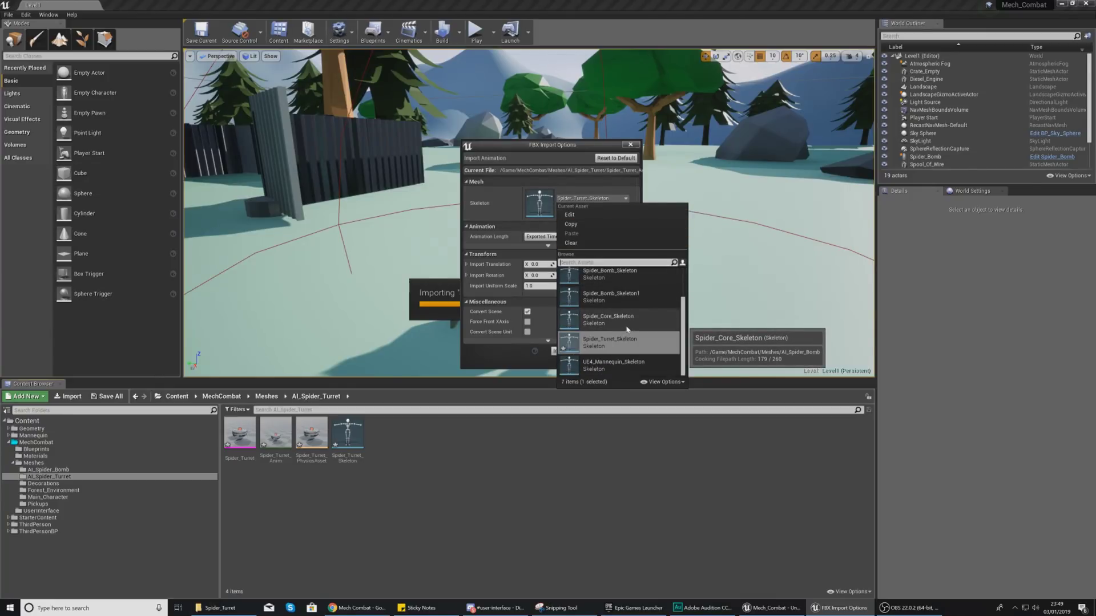
scroll(622, 334, up, 1)
scroll(623, 334, down, 1)
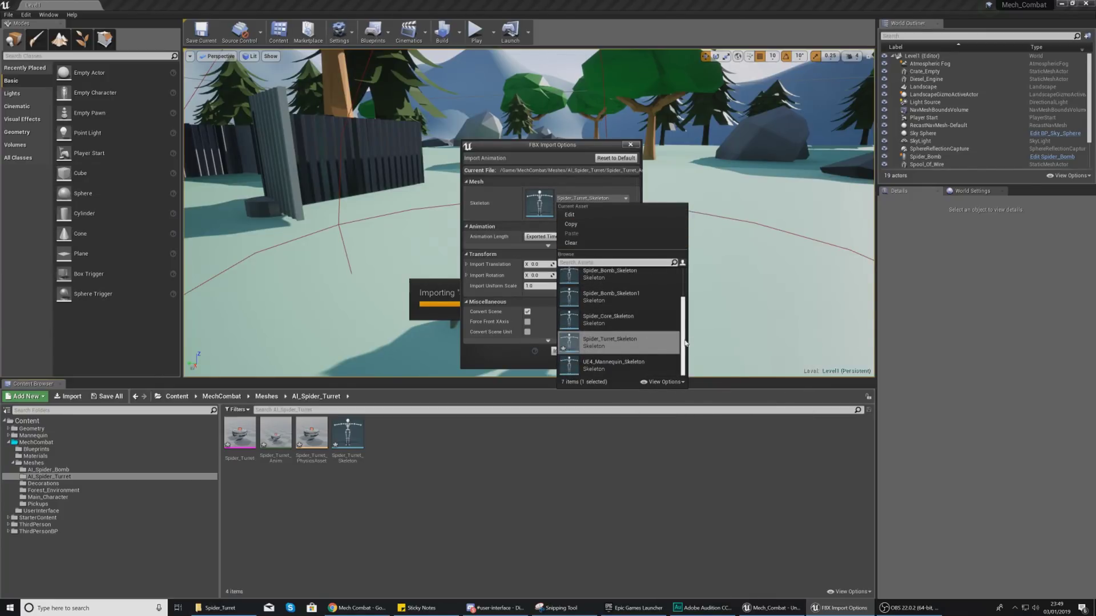
mouse_move(684, 343)
mouse_down()
mouse_move(679, 315)
mouse_move(679, 349)
mouse_up()
scroll(680, 345, up, 2)
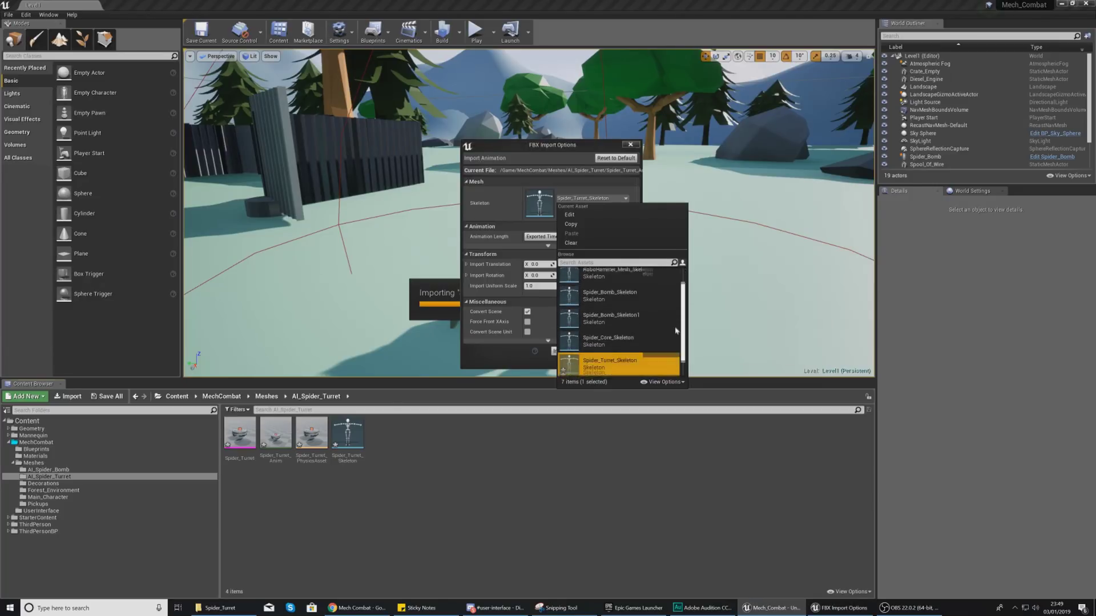
scroll(677, 322, up, 1)
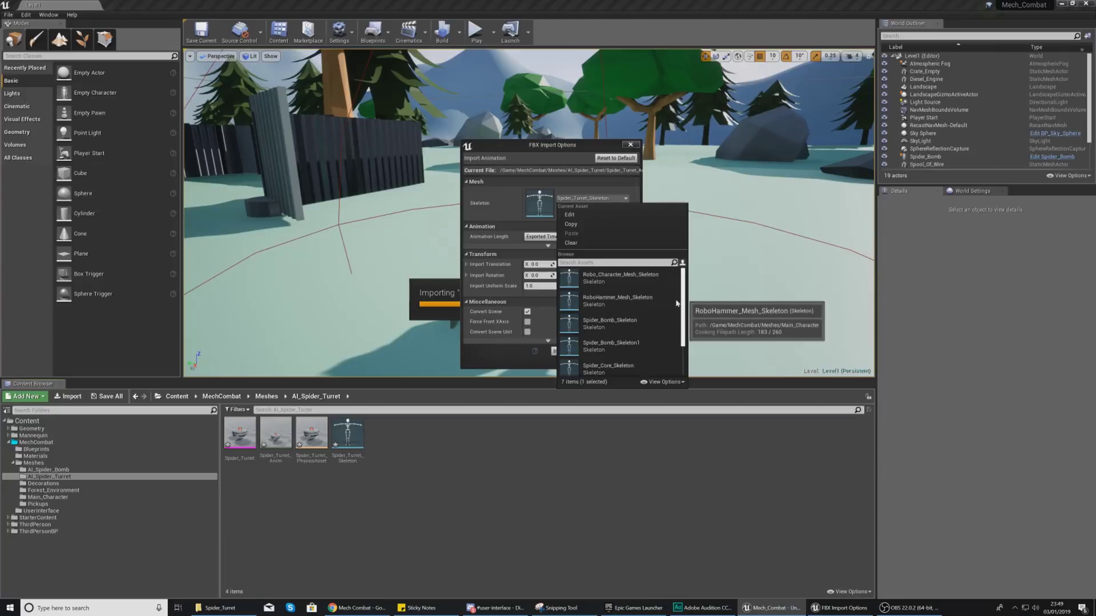
scroll(674, 328, down, 2)
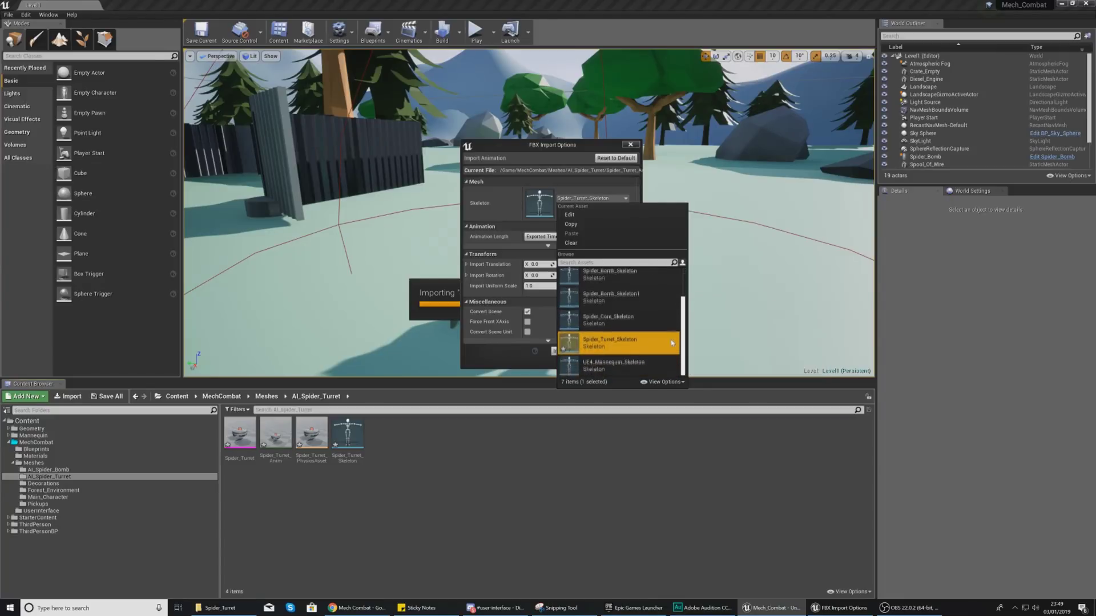
click(590, 346)
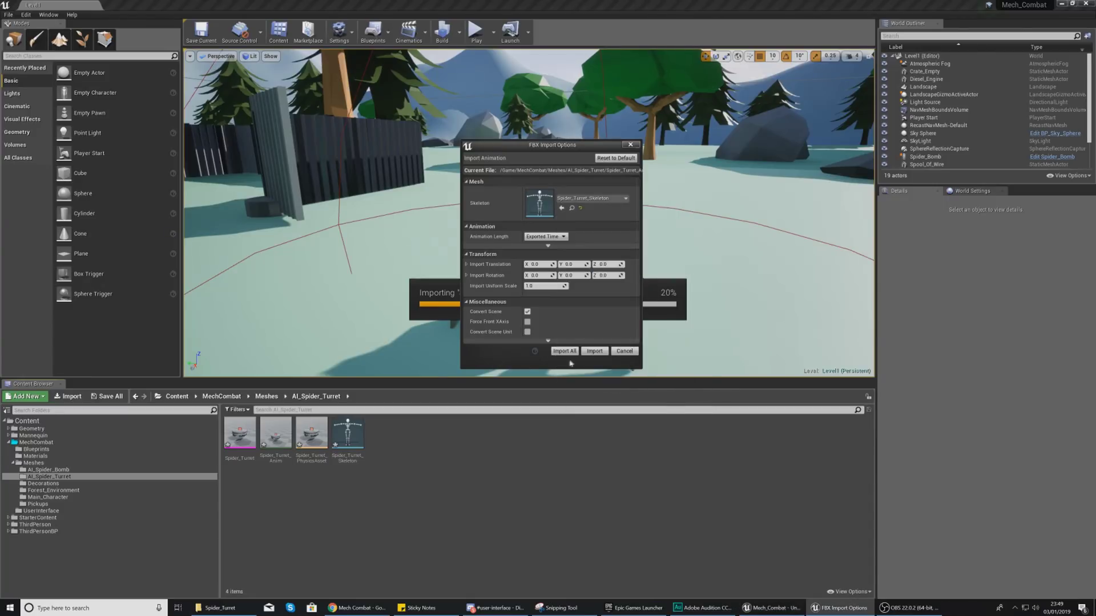
click(564, 352)
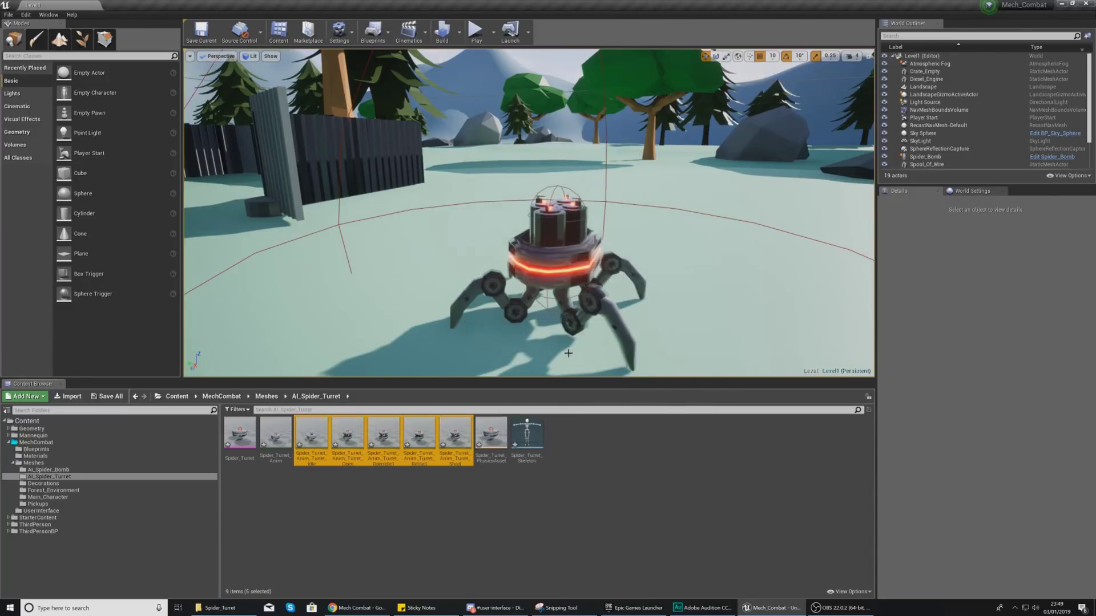
Preview the turret's Idle and Open animations in the animation editor.
mouse_move(289, 453)
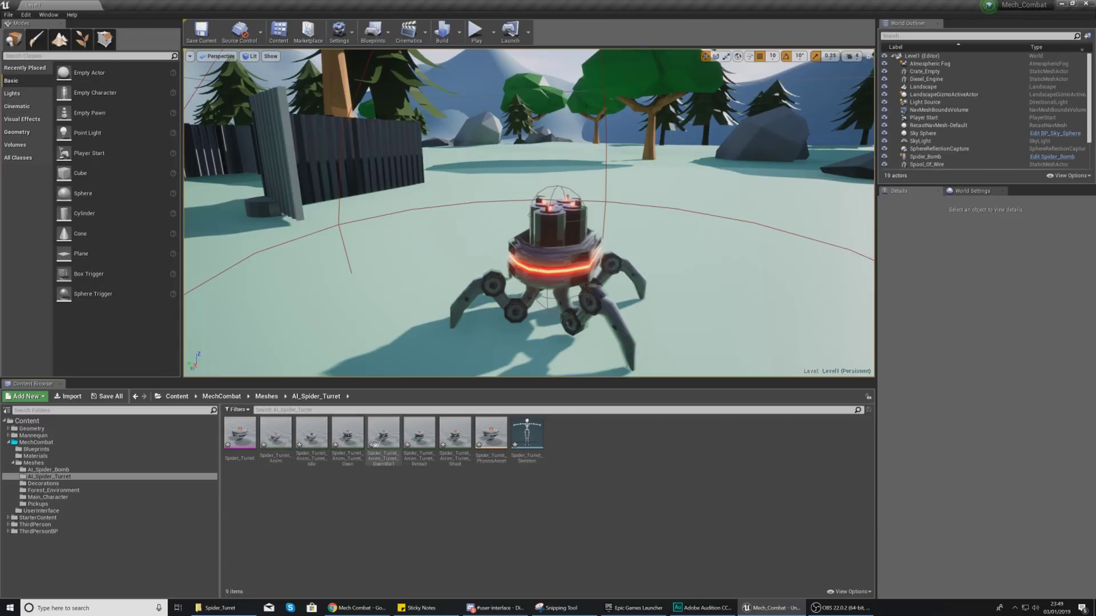
double_click(321, 441)
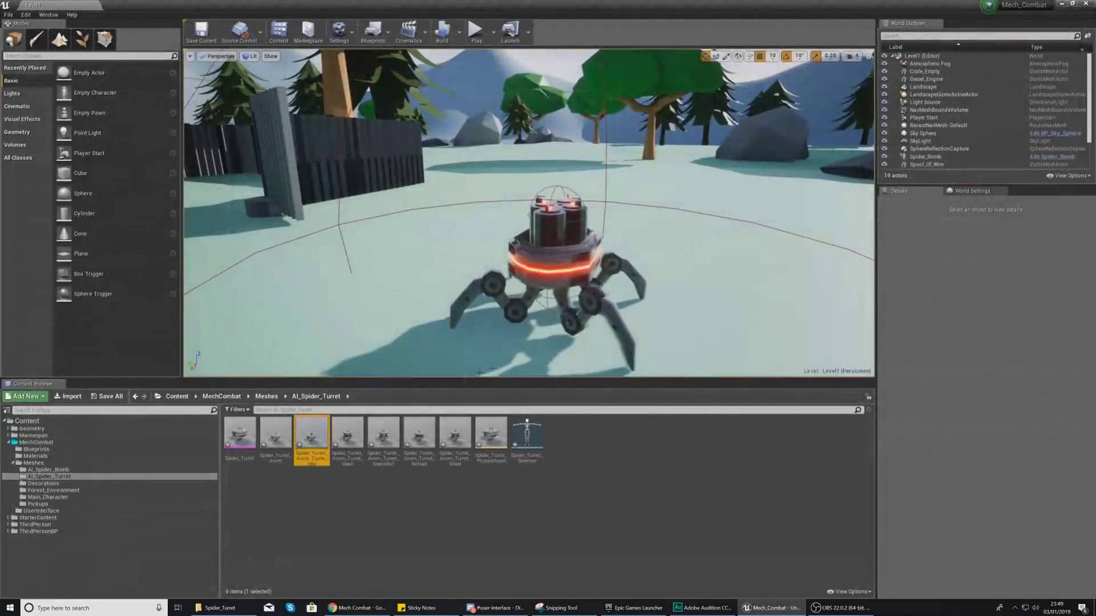
double_click(347, 437)
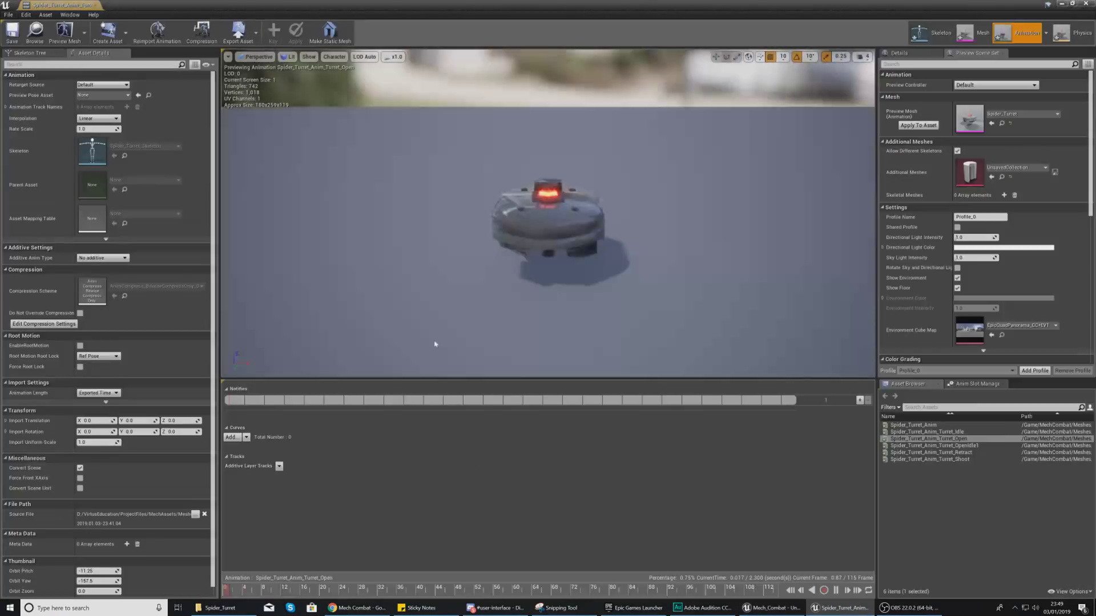
right_drag(435, 345, 354, 342)
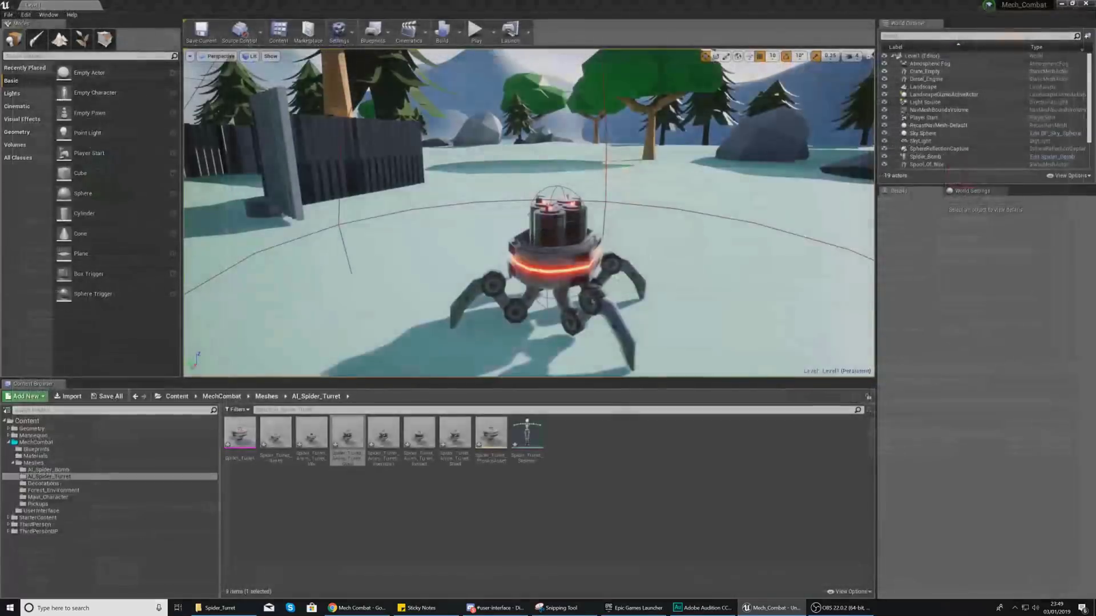
Preview the turret's OpenIdle1, Retract and Shoot animations one after another in the animation editor.
double_click(383, 440)
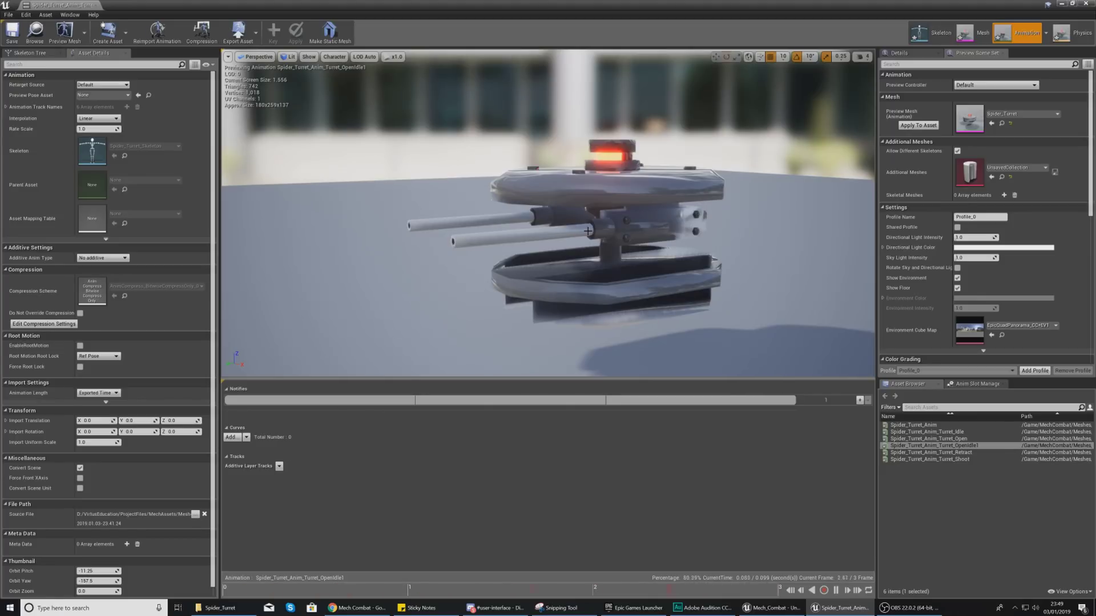
click(1085, 3)
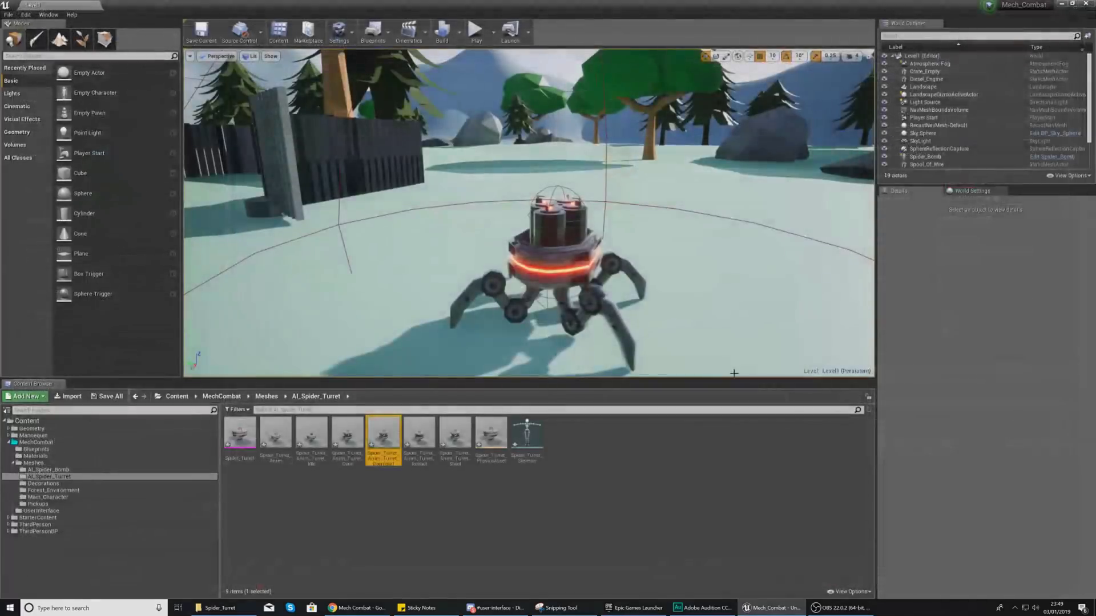
double_click(420, 454)
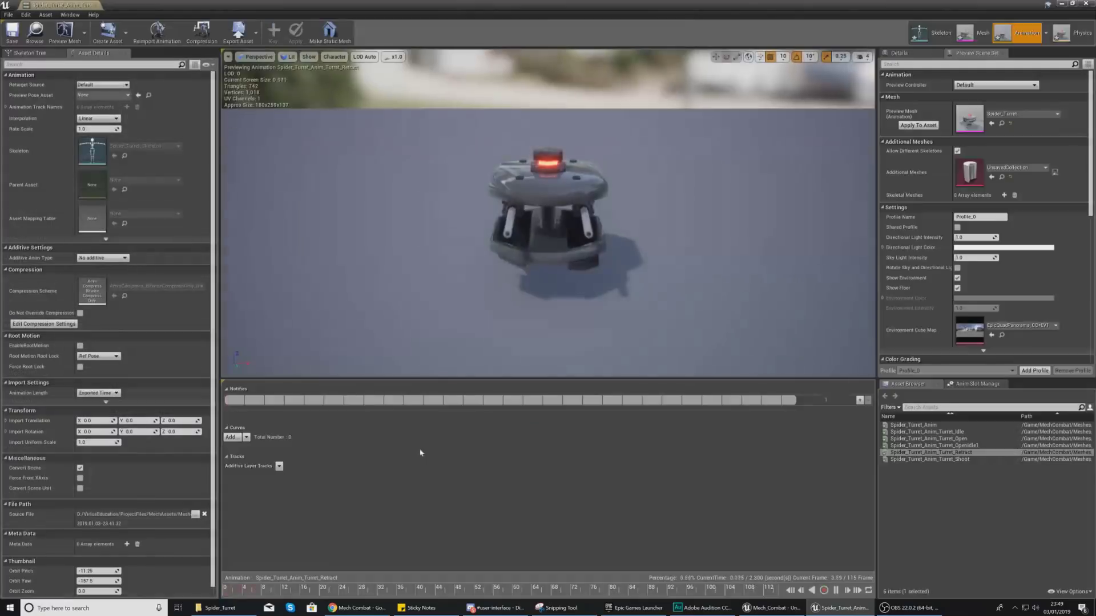
right_drag(538, 326, 394, 317)
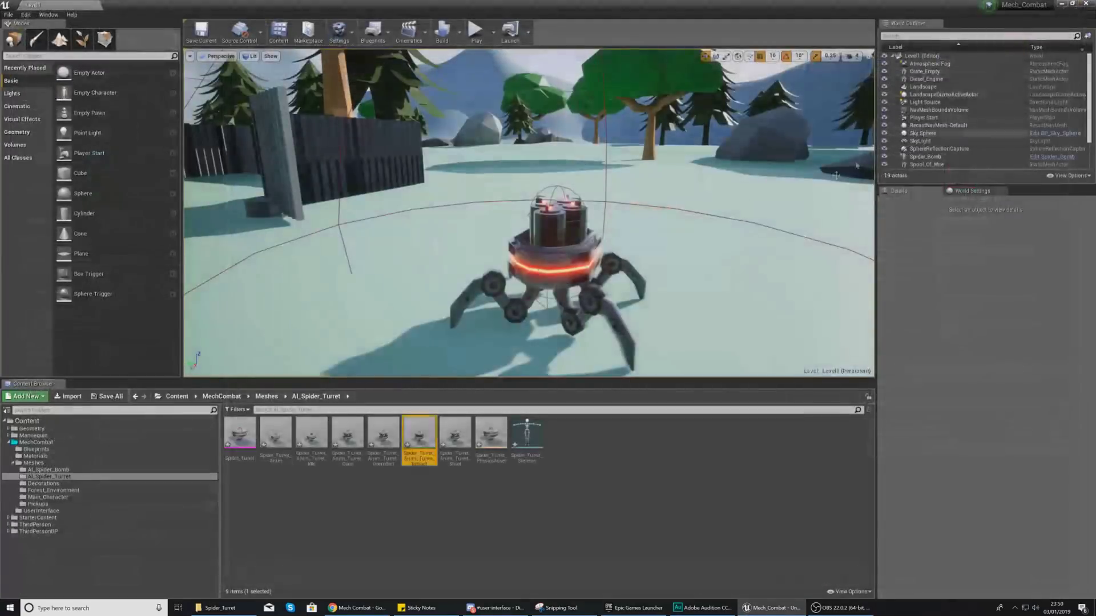
double_click(456, 448)
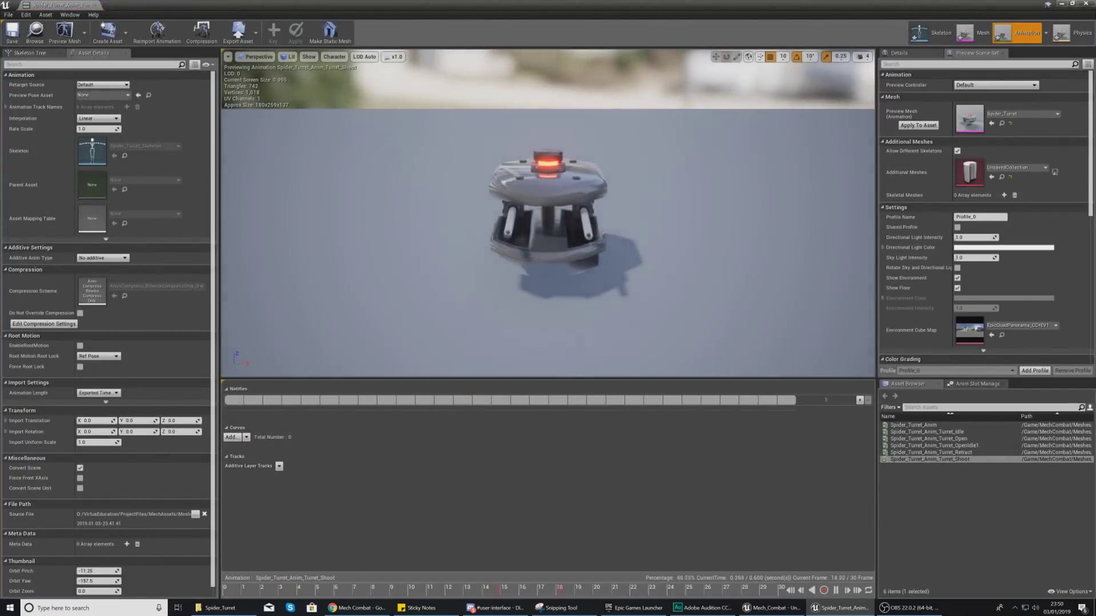
right_drag(502, 319, 445, 319)
mouse_move(567, 308)
right_down()
mouse_move(551, 303)
mouse_move(579, 317)
mouse_move(539, 311)
mouse_move(567, 309)
right_up()
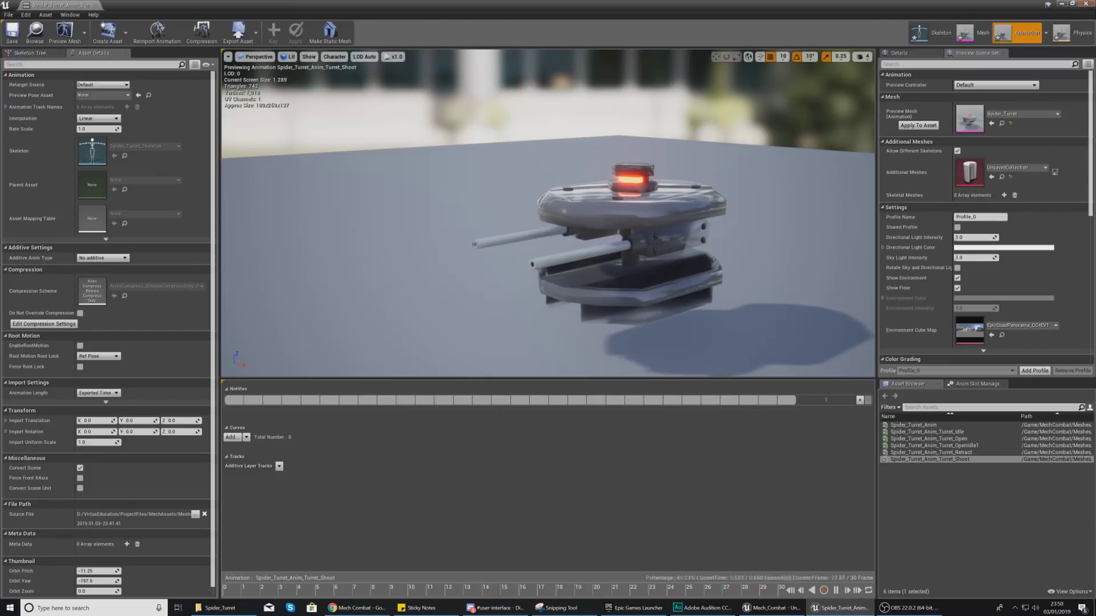
click(1087, 3)
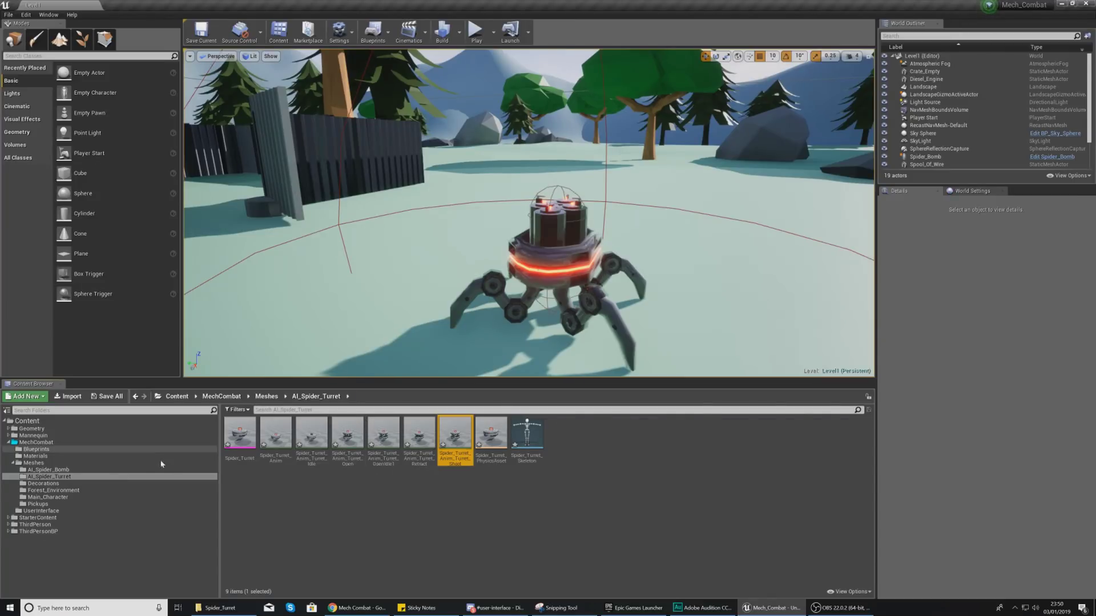
Duplicate the Spider_Bomb blueprint in the ThirdPersonBP Blueprints folder and name the copy Spider_Turret.
click(85, 451)
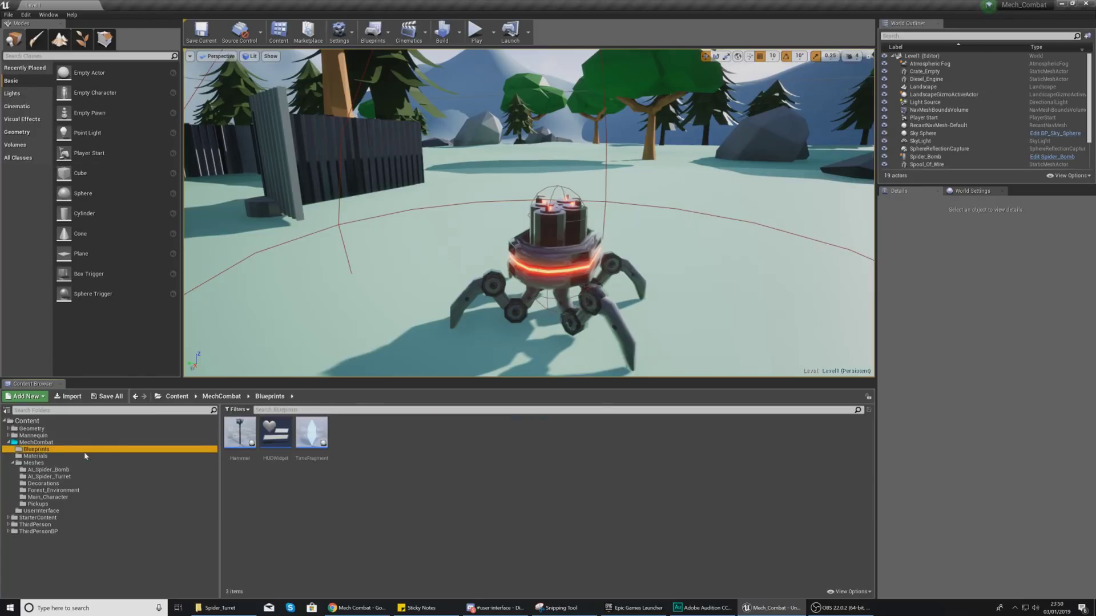
click(40, 531)
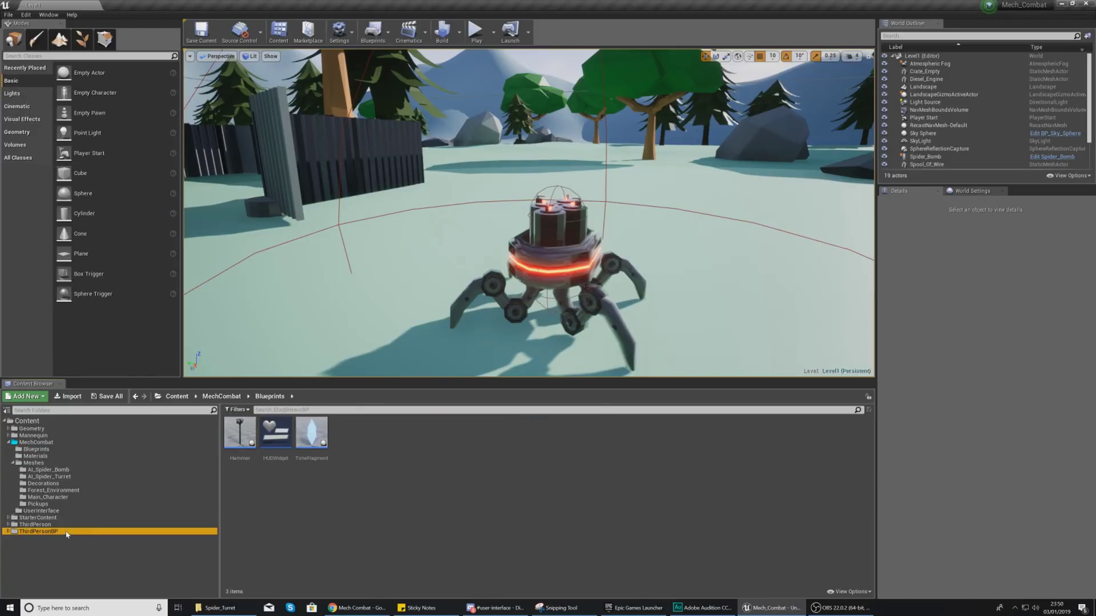
double_click(239, 433)
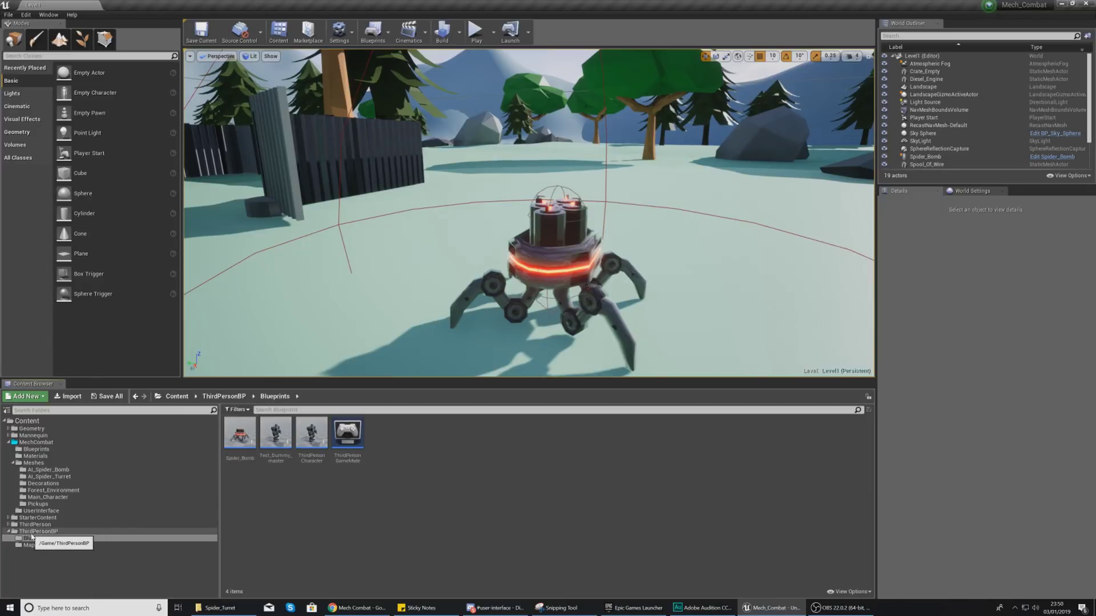
click(238, 438)
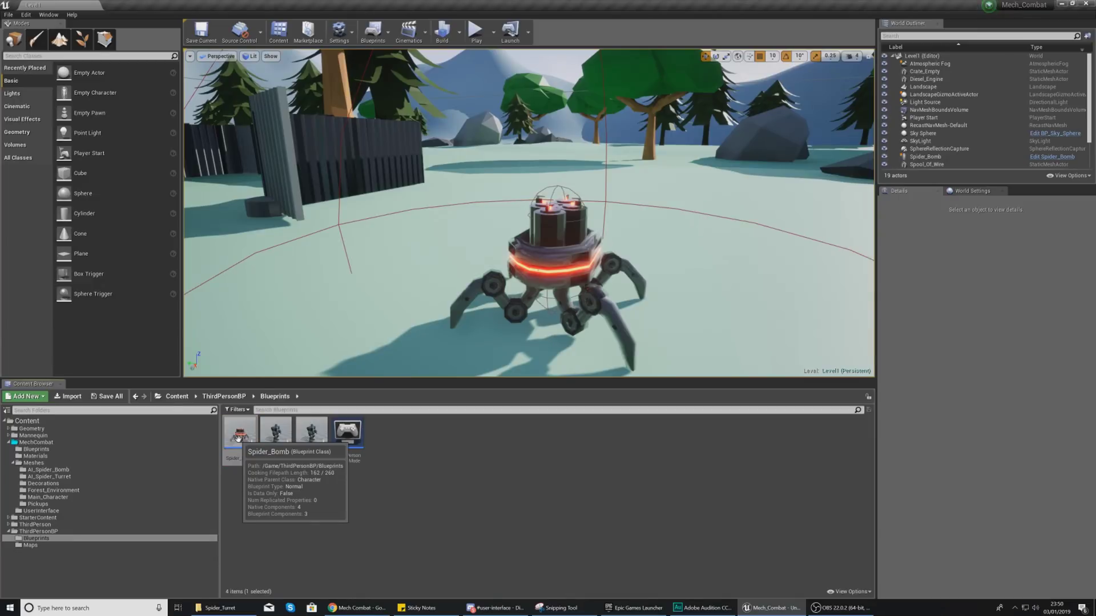
right_click(238, 438)
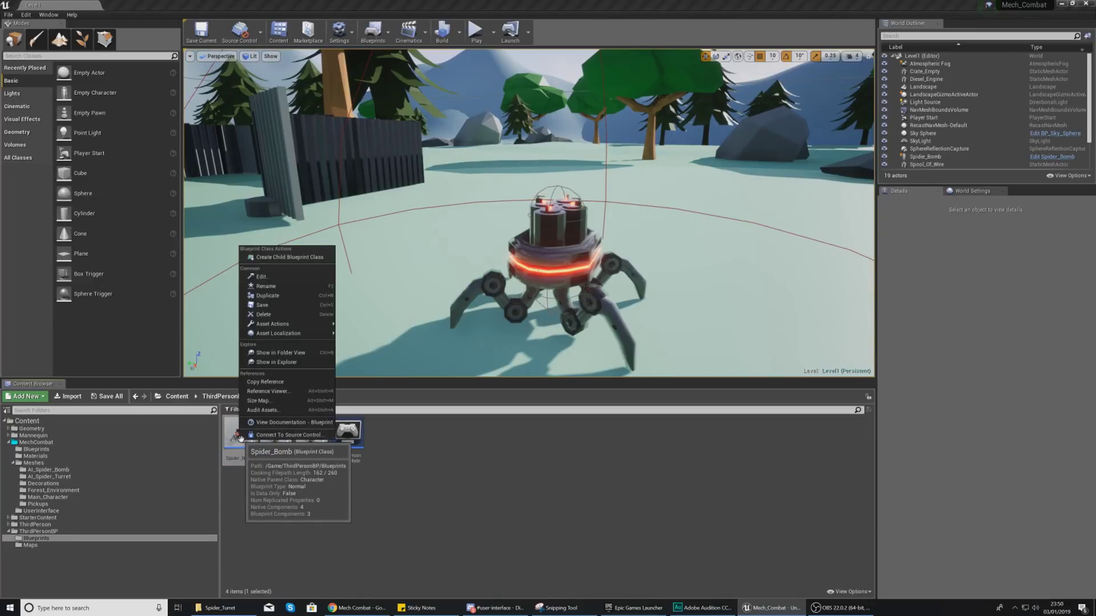
click(283, 295)
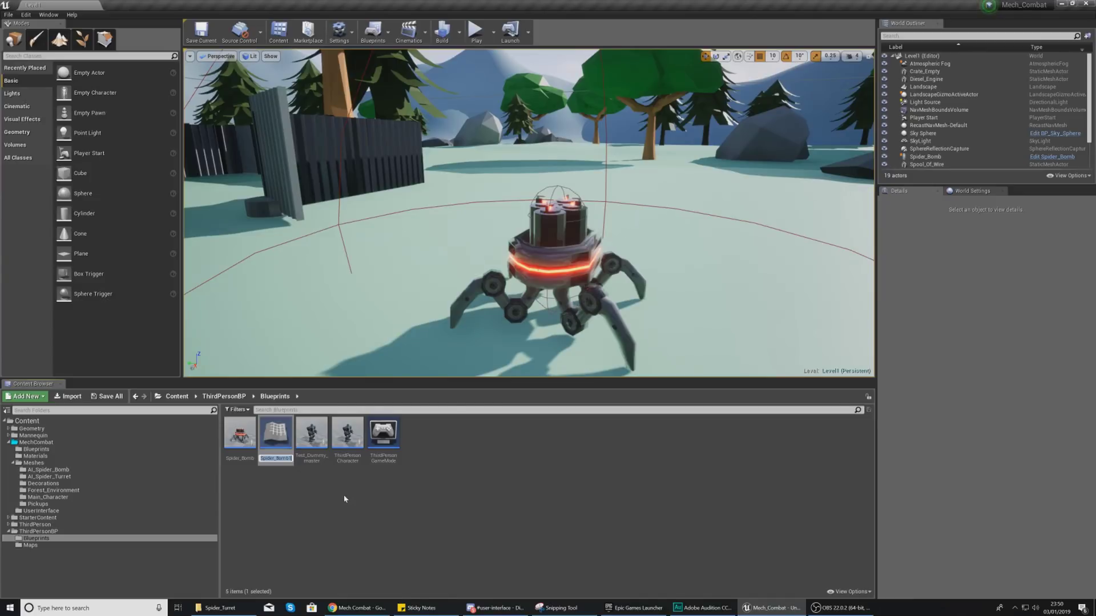
text(Spider_Turret)
key(Return)
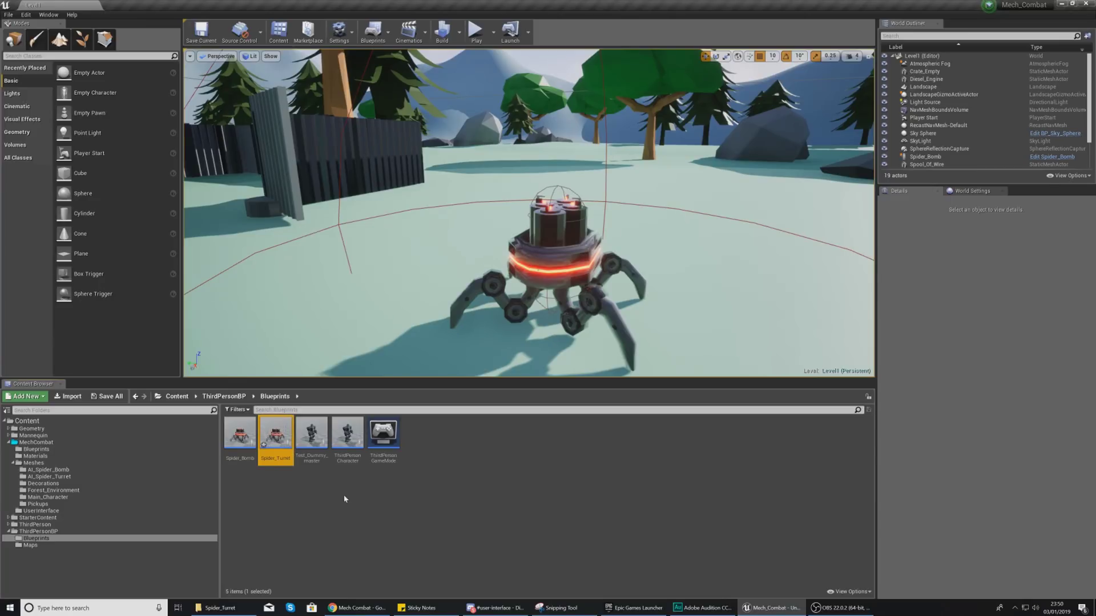
Open the Spider_Turret blueprint and delete the sphere's begin-overlap and end-overlap node chains that set Player in Radius.
double_click(289, 451)
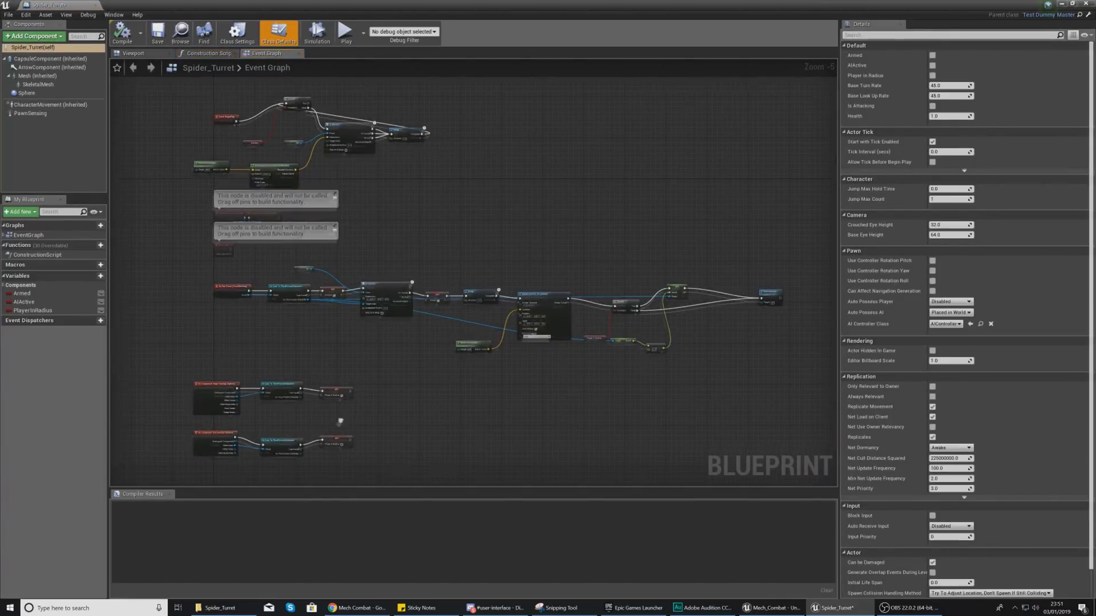
right_drag(340, 421, 469, 306)
scroll(372, 306, up, 3)
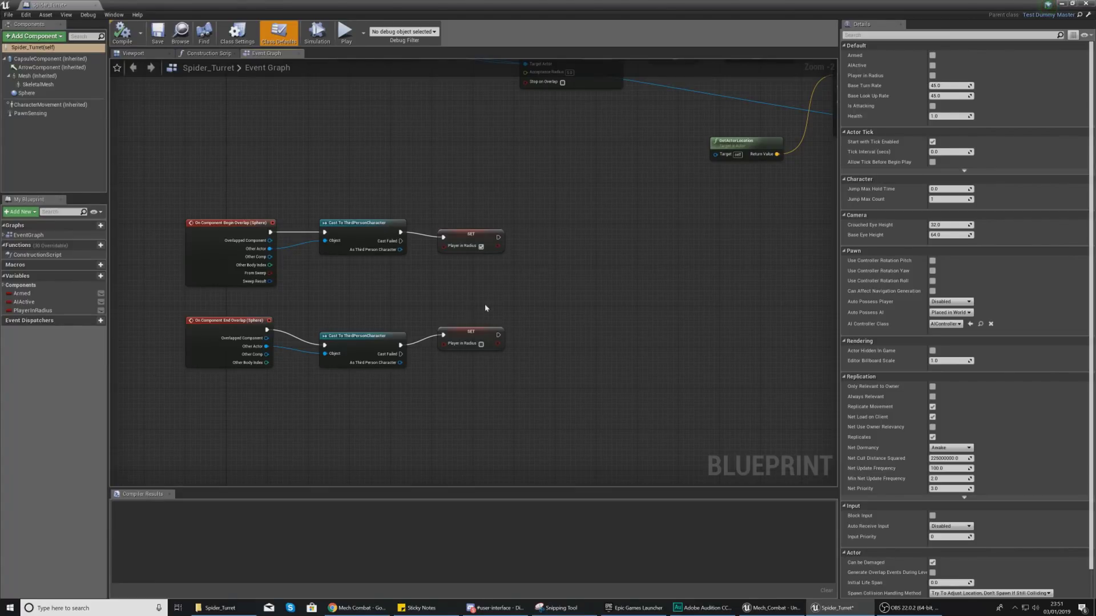
scroll(485, 308, up, 2)
drag(171, 153, 632, 378)
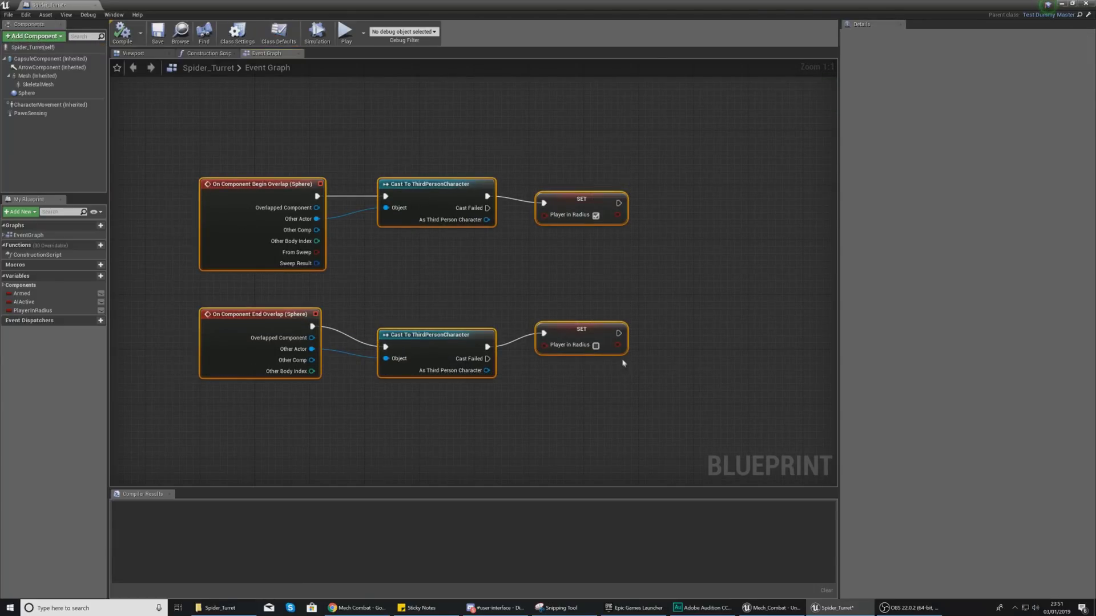
key(Delete)
scroll(411, 394, down, 6)
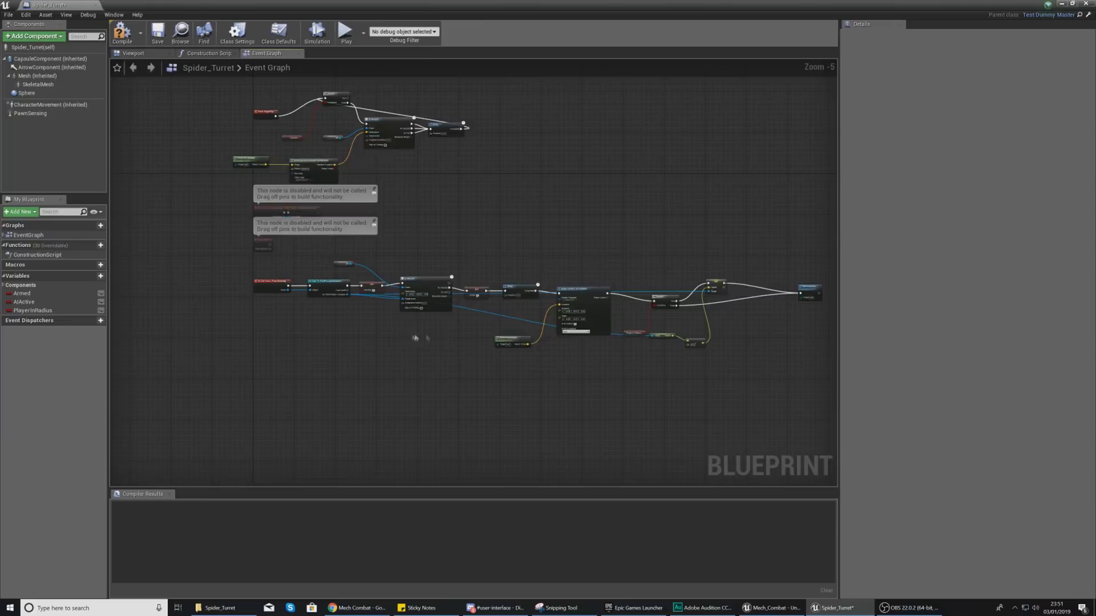
scroll(416, 338, up, 2)
right_drag(322, 310, 311, 399)
right_drag(517, 393, 333, 370)
scroll(388, 366, down, 2)
right_drag(404, 292, 488, 307)
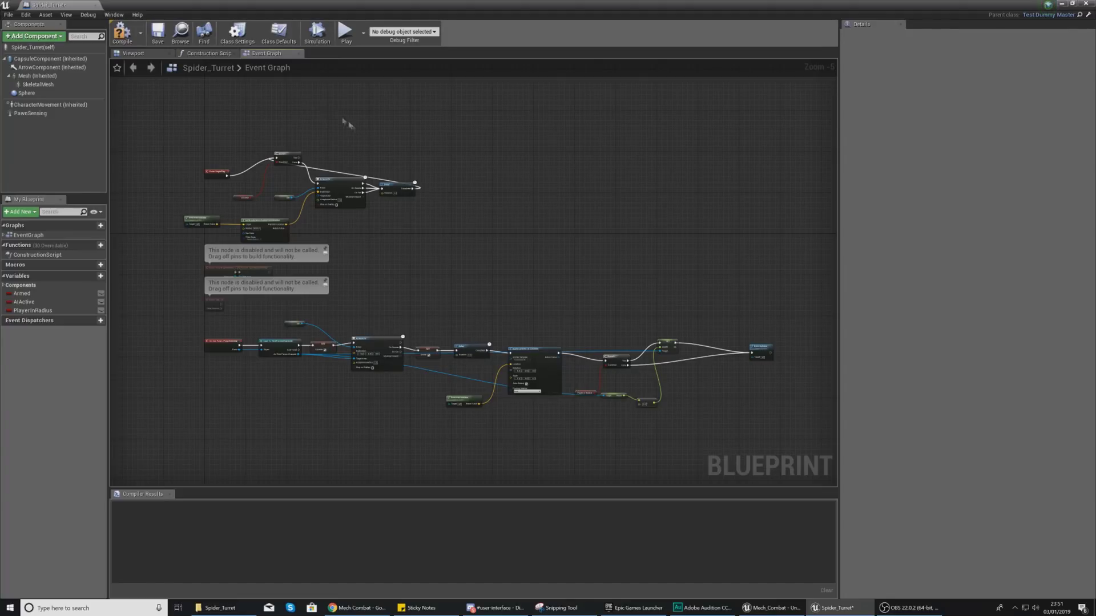
Delete the SkeletalMesh component that holds the bomb canisters on top of the spider body.
click(169, 55)
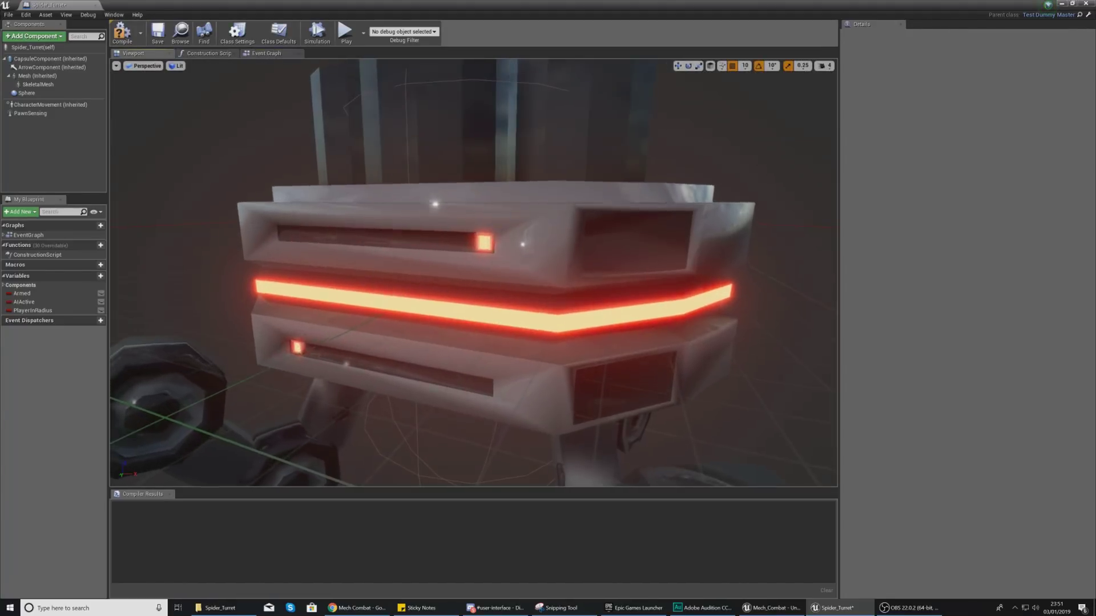
right_drag(474, 273, 434, 268)
right_drag(526, 288, 526, 290)
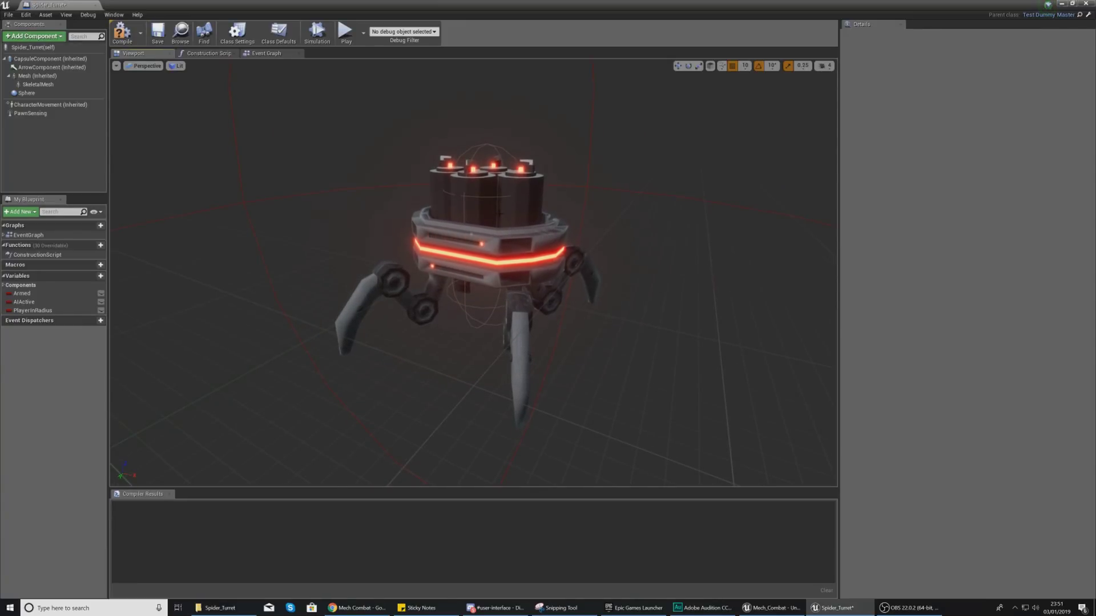
click(500, 214)
right_drag(516, 350, 557, 438)
mouse_move(516, 350)
right_down()
mouse_move(512, 320)
mouse_move(509, 365)
right_up()
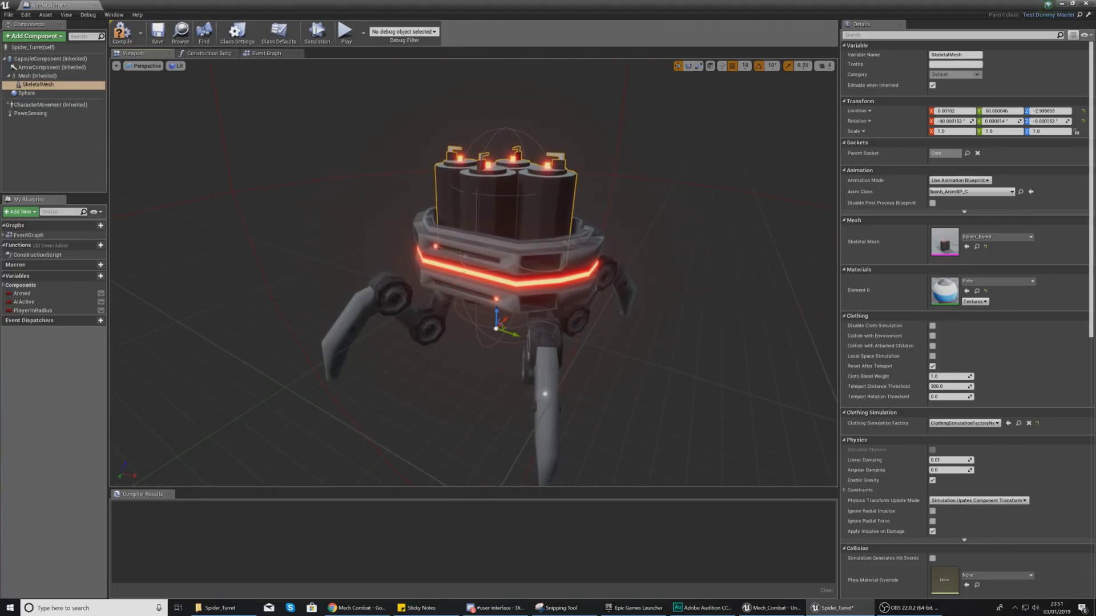
key(Delete)
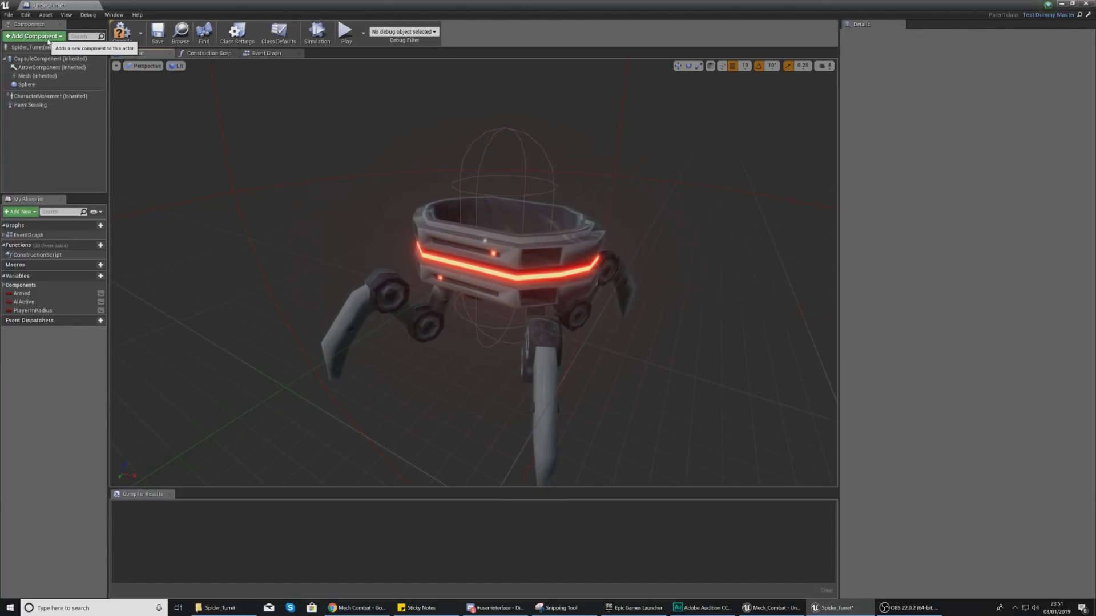
Add a new Skeletal Mesh component to the blueprint and assign it the Spider_Turret mesh.
click(33, 36)
click(32, 130)
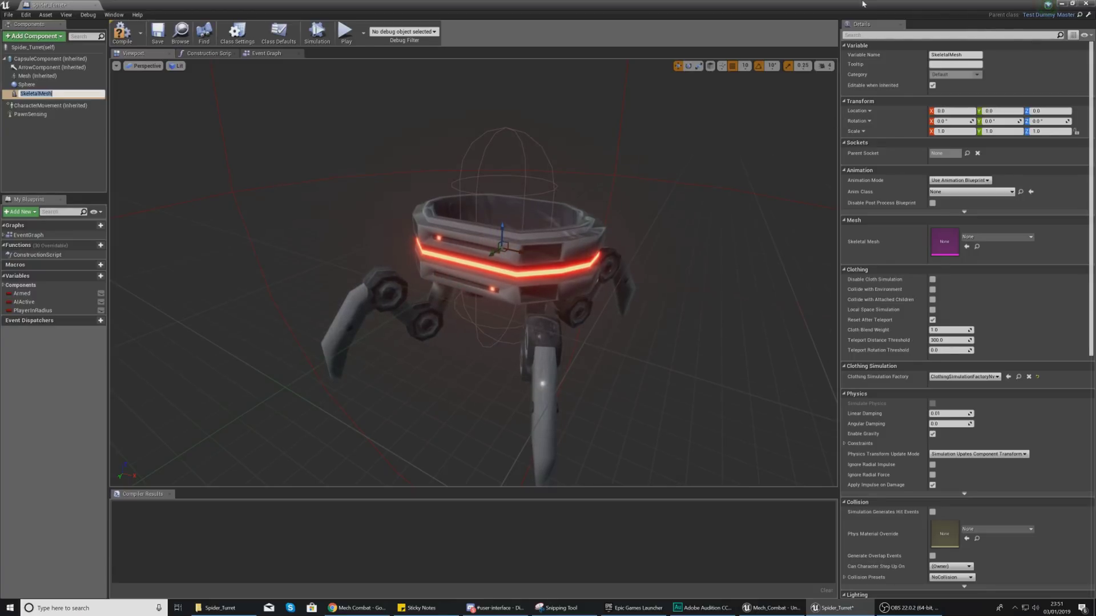
click(969, 239)
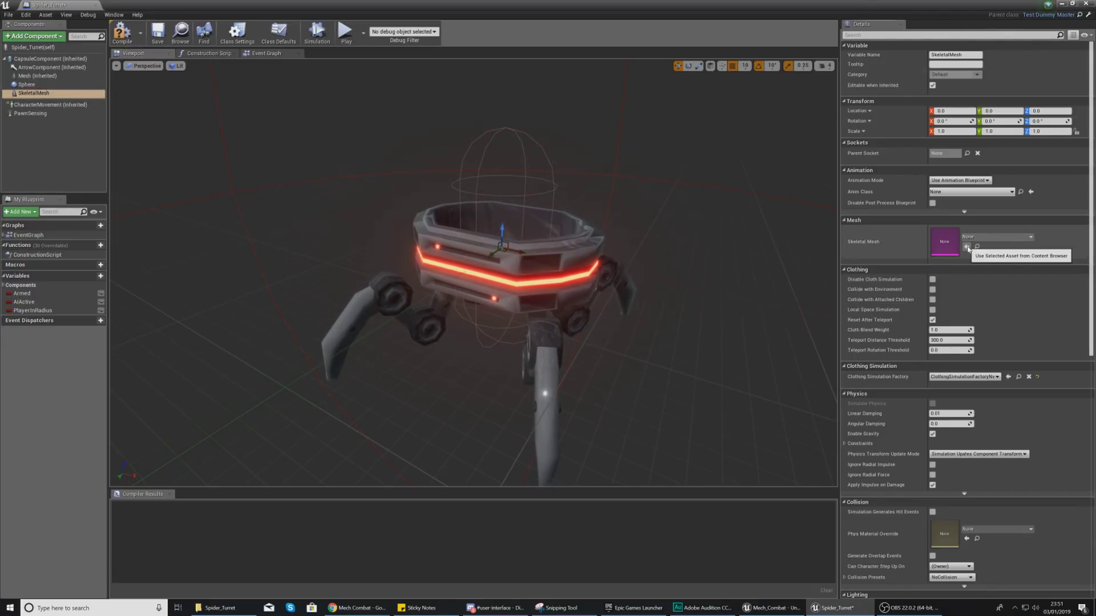
click(970, 242)
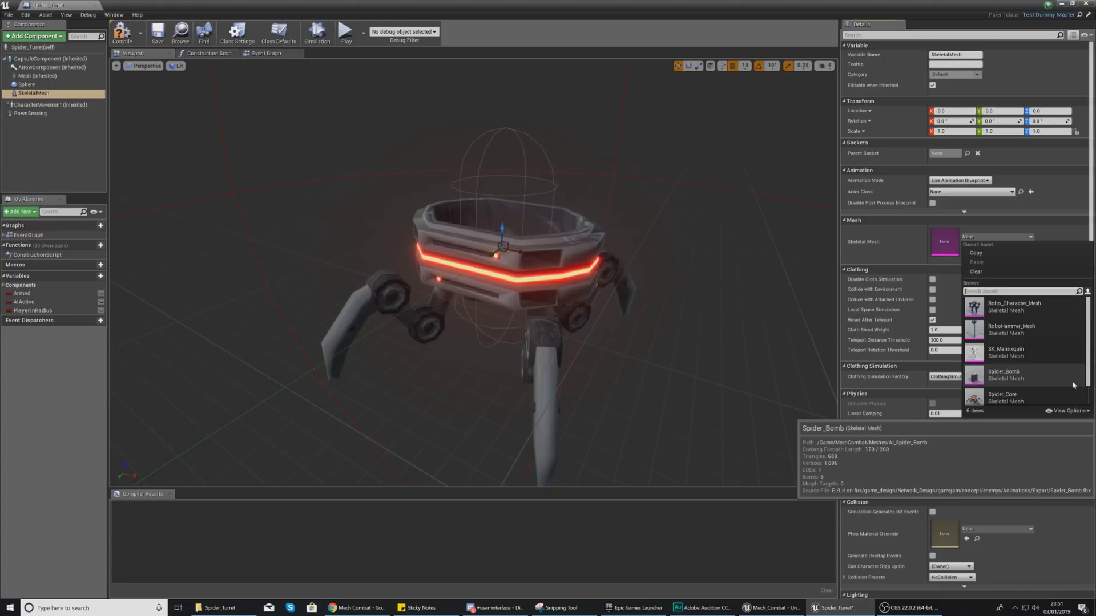
scroll(1065, 363, down, 2)
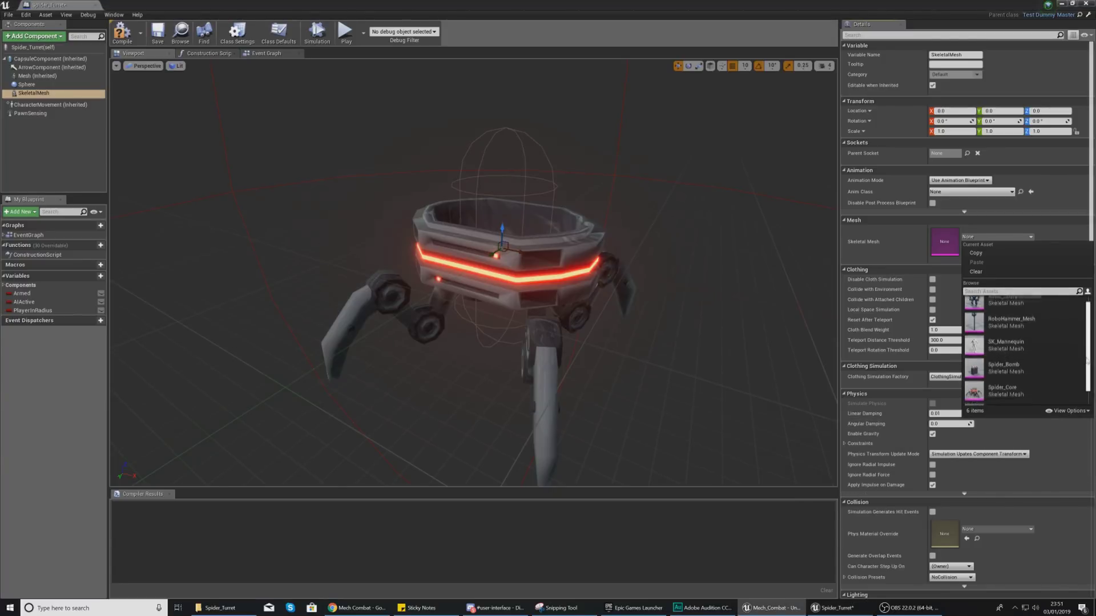
click(1004, 393)
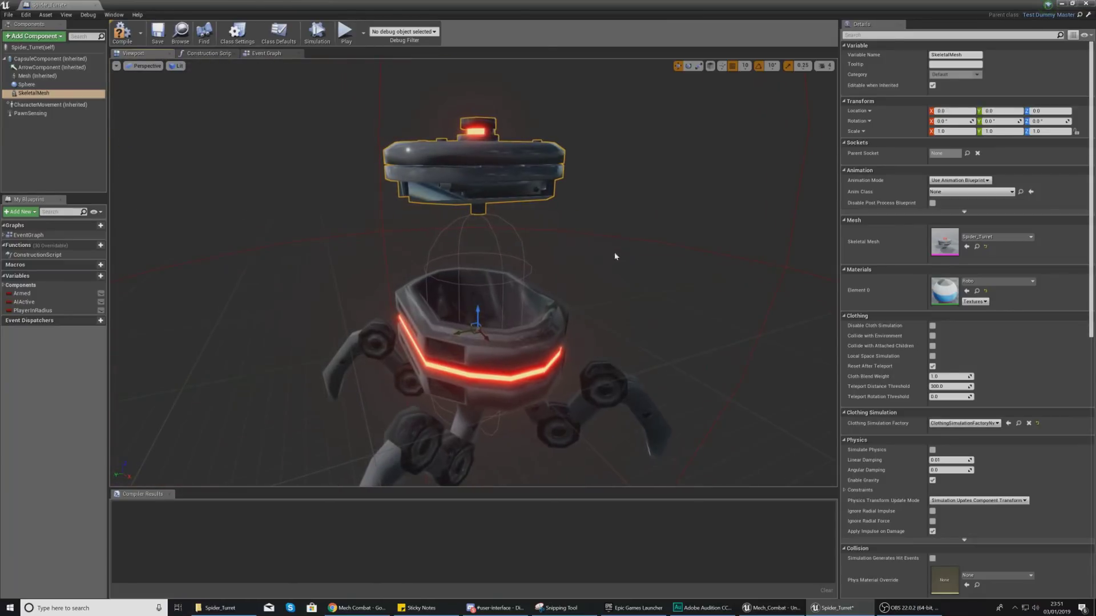
Seat the turret mesh in the spider body by lowering it to Z -90 and rotating it -90° about Z.
drag(478, 329, 480, 380)
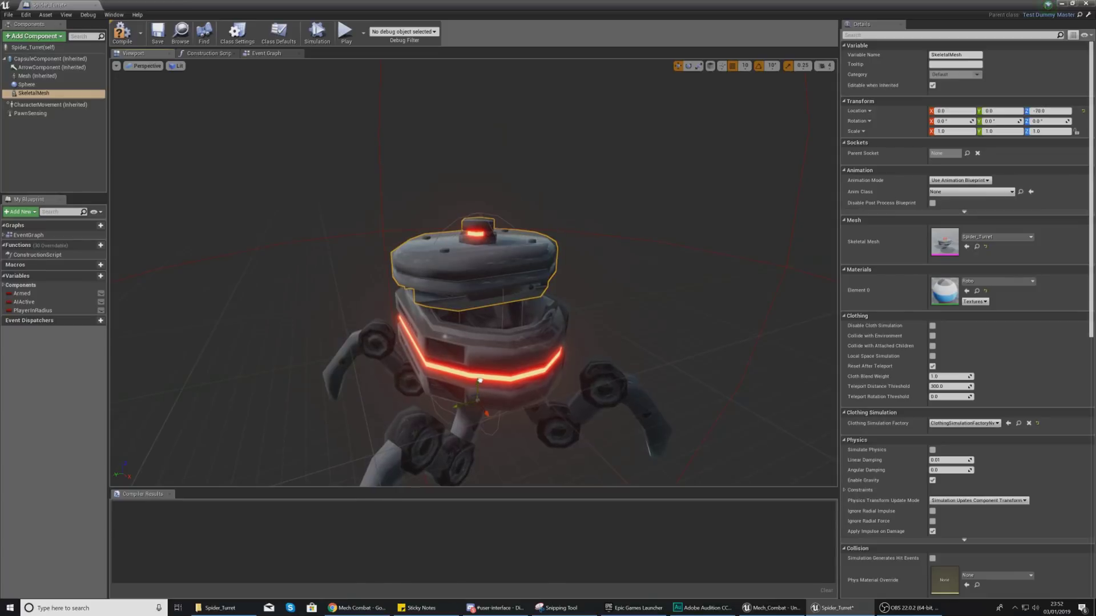
click(689, 65)
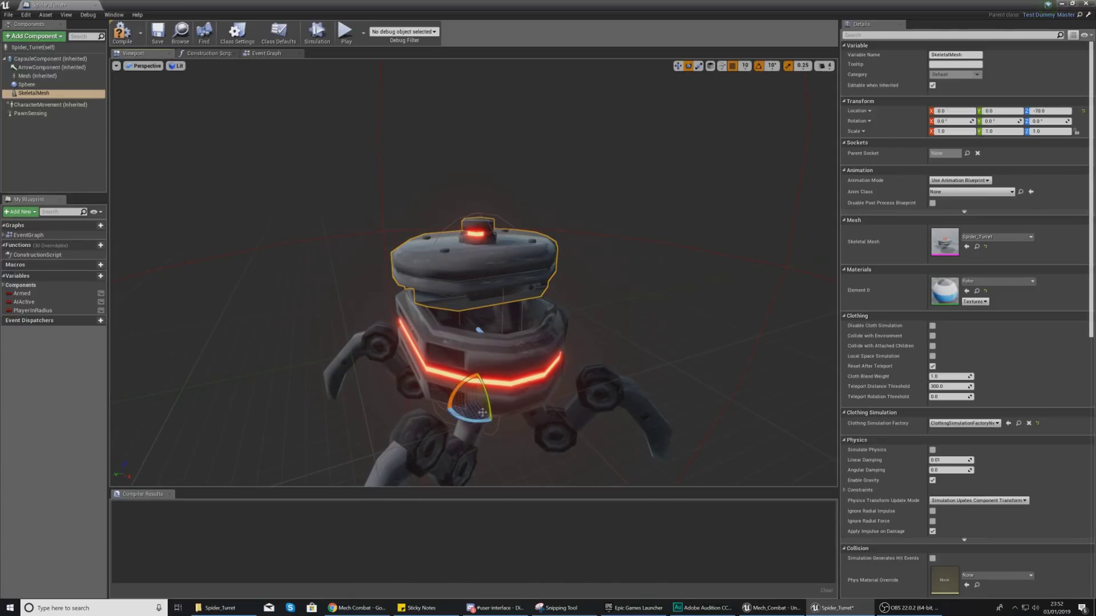
right_drag(483, 412, 499, 418)
drag(450, 409, 457, 410)
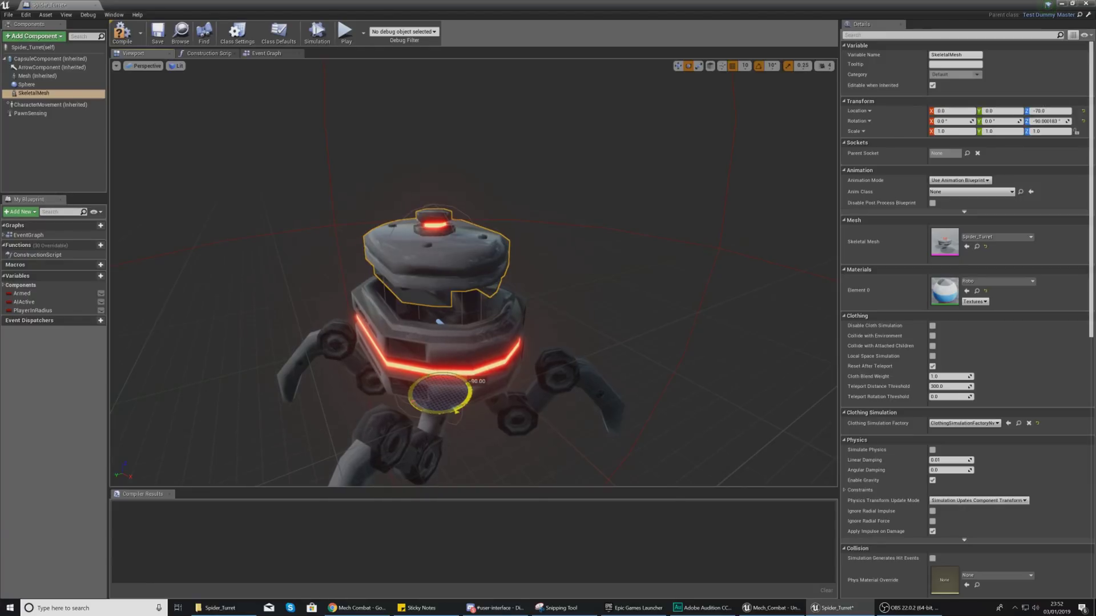
click(678, 66)
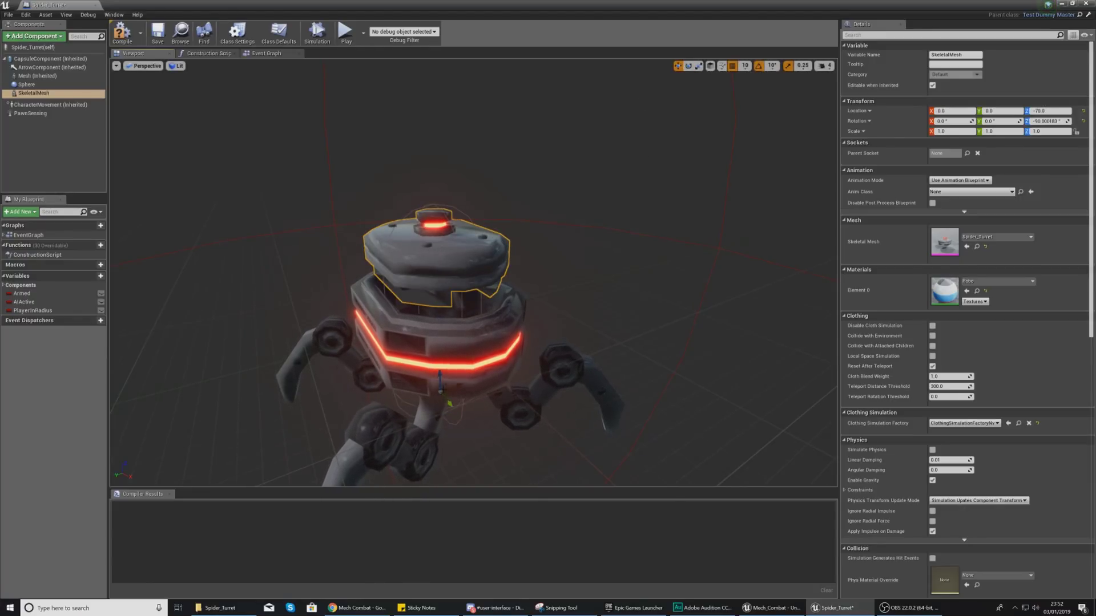
drag(440, 373, 439, 384)
right_drag(439, 384, 365, 360)
key(f)
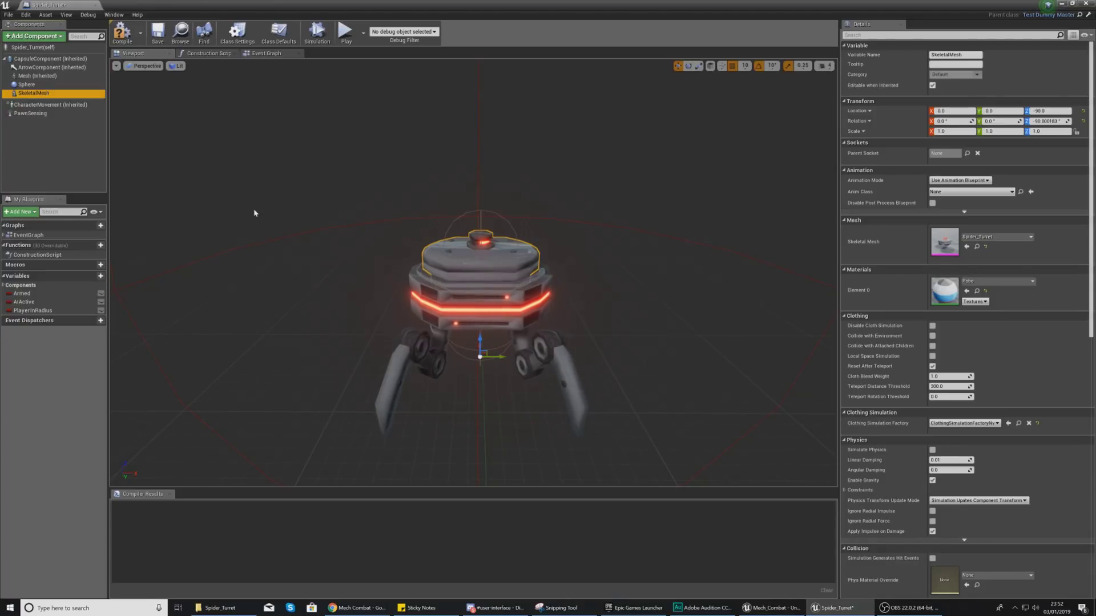
Parent the turret's SkeletalMesh component to the inherited Mesh component so it follows the spider body.
click(32, 93)
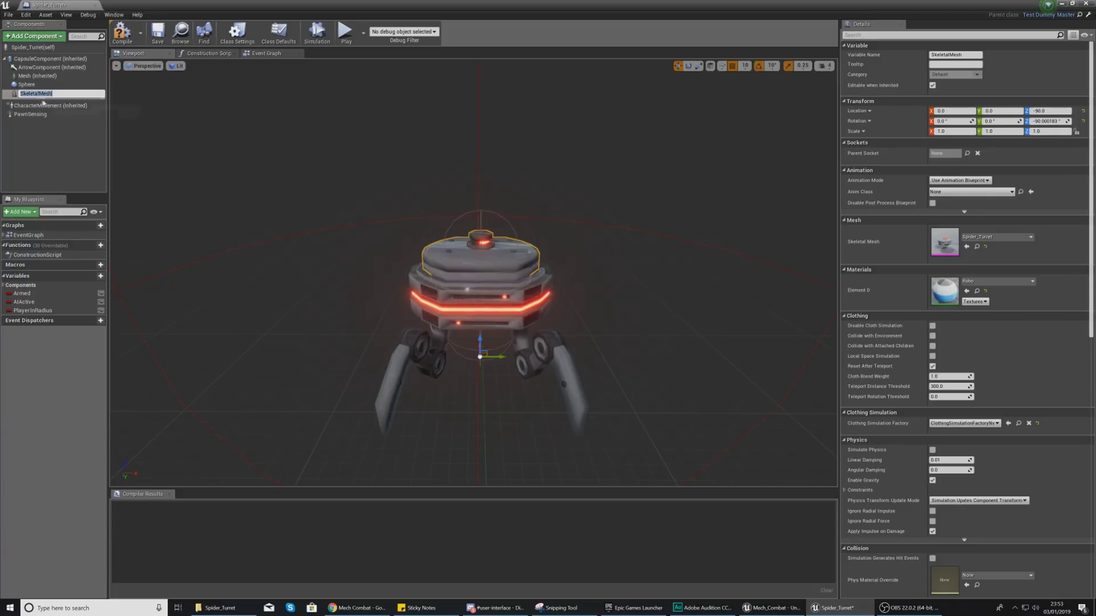
click(29, 130)
click(32, 94)
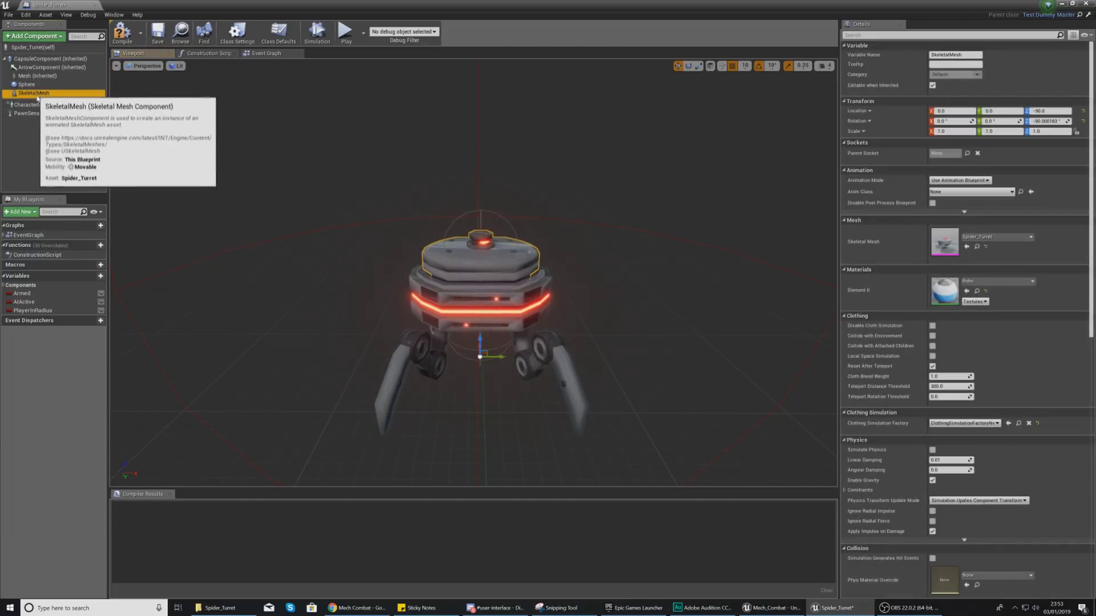
drag(28, 96, 44, 80)
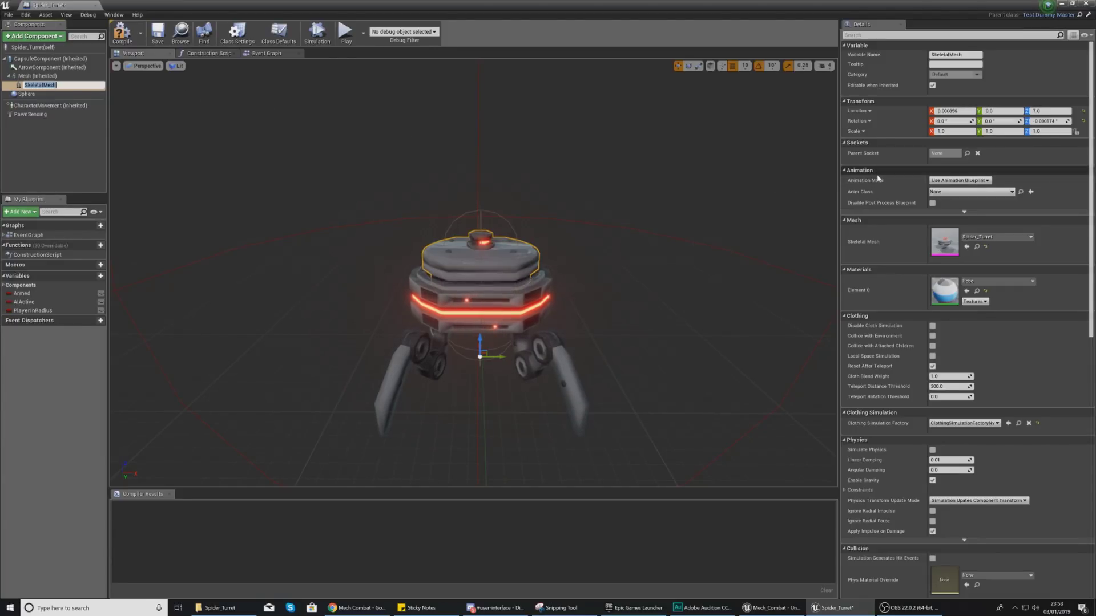
key(Return)
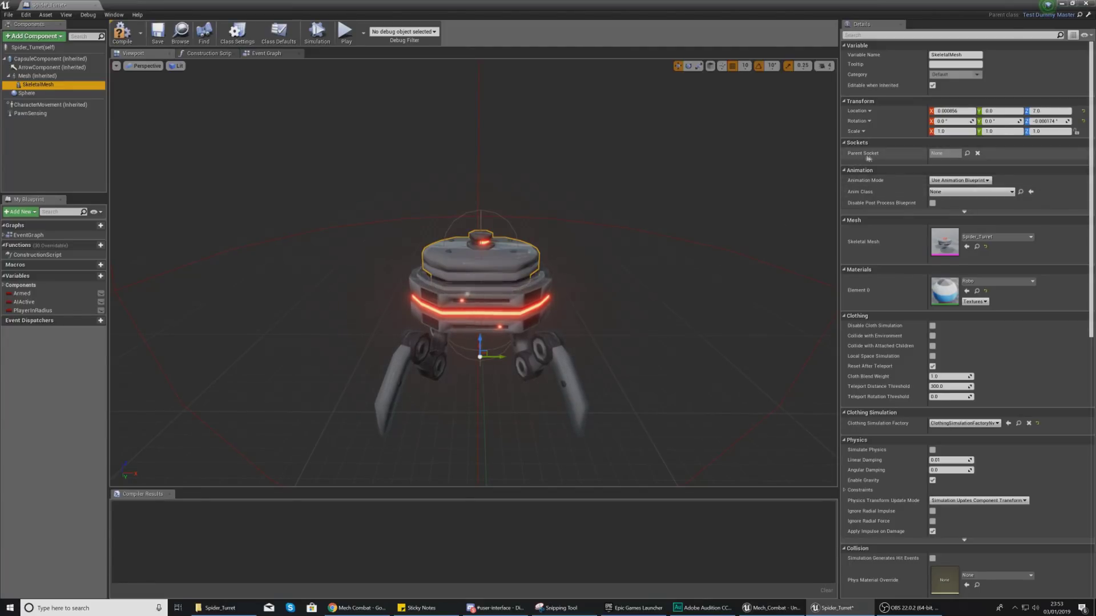
Attach the turret mesh to the spider skeleton by choosing the Core bone as its parent socket.
click(968, 154)
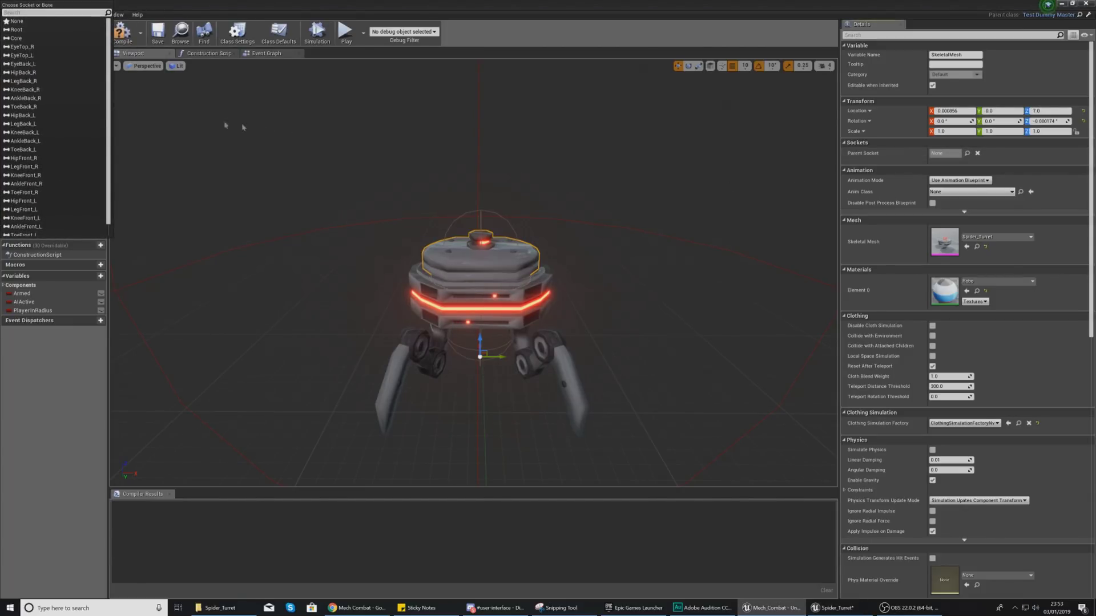
click(16, 38)
key(d)
right_drag(511, 229, 516, 229)
key(w)
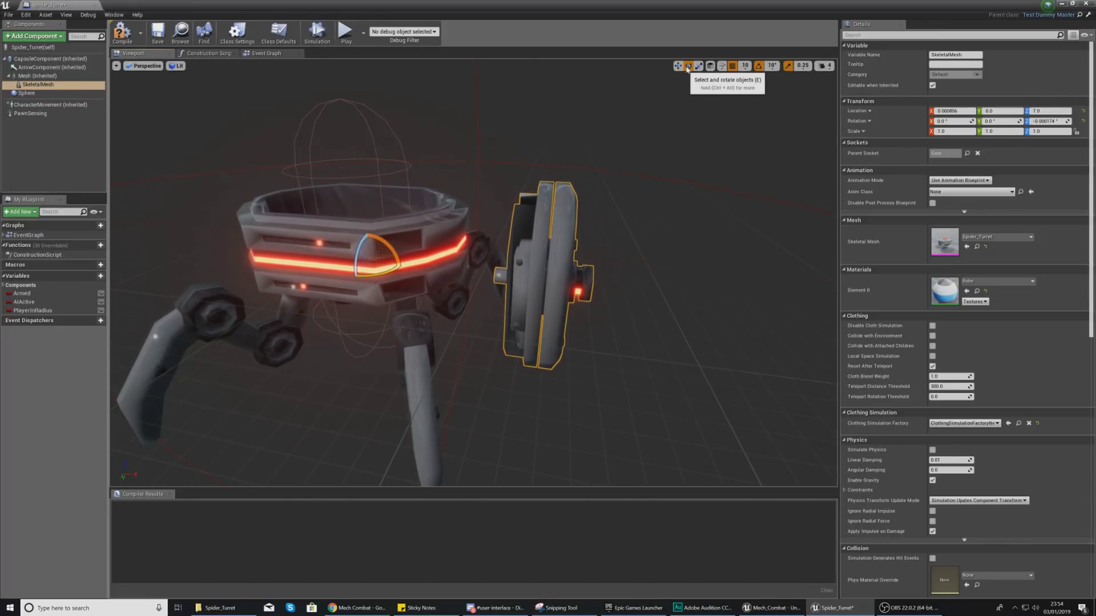
Rotate the turret mesh -90° about X to stand upright and move it back over the spider body's opening.
scroll(447, 227, down, 2)
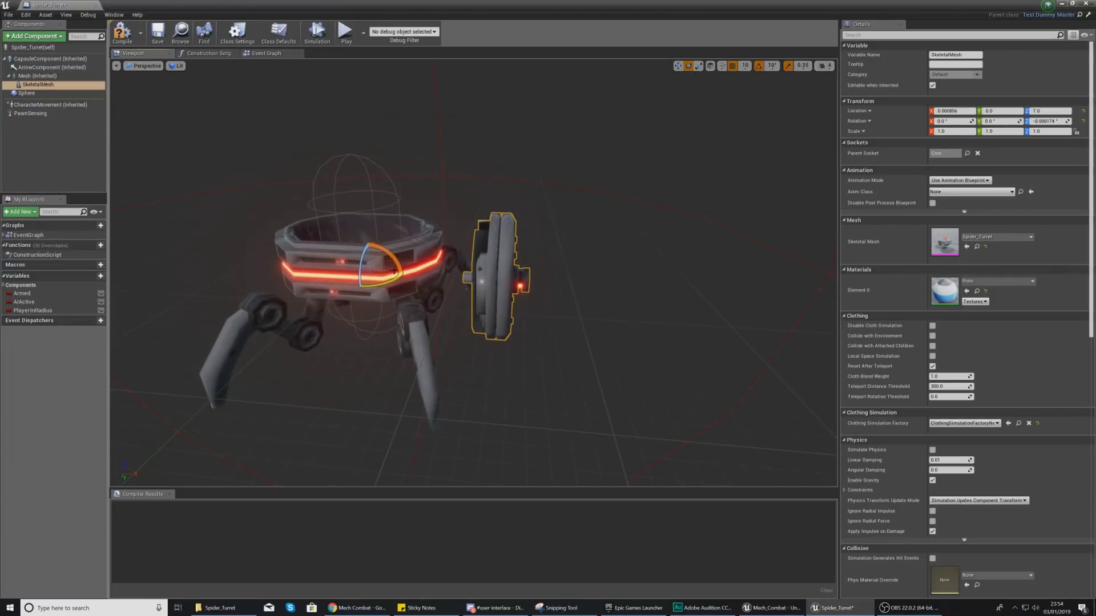
drag(404, 271, 368, 239)
click(678, 66)
right_drag(627, 143, 574, 223)
drag(472, 213, 664, 375)
right_drag(473, 252, 342, 223)
right_drag(503, 285, 522, 285)
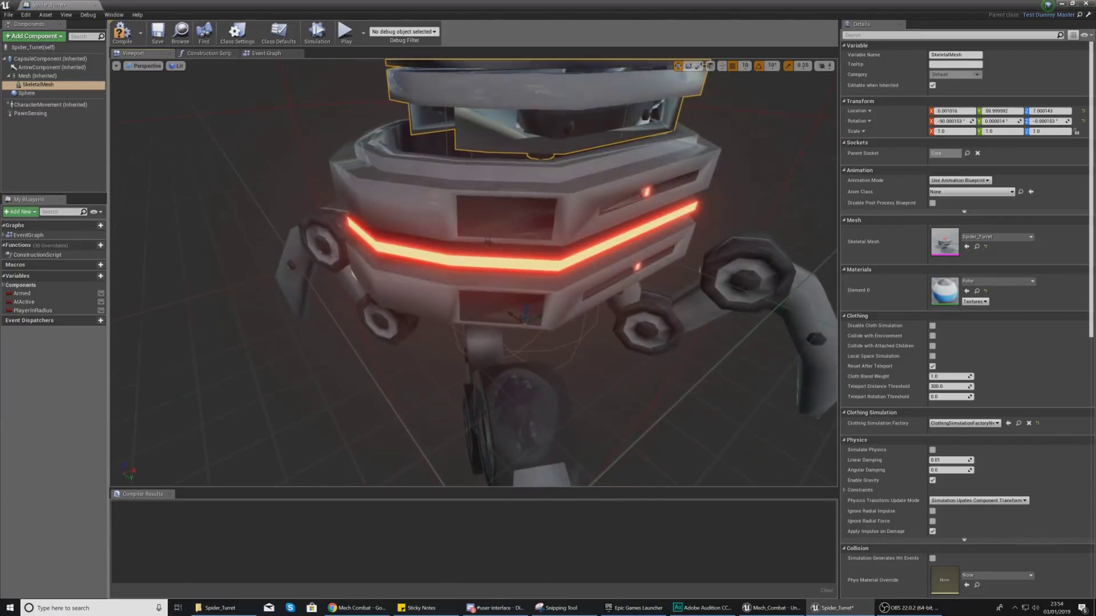